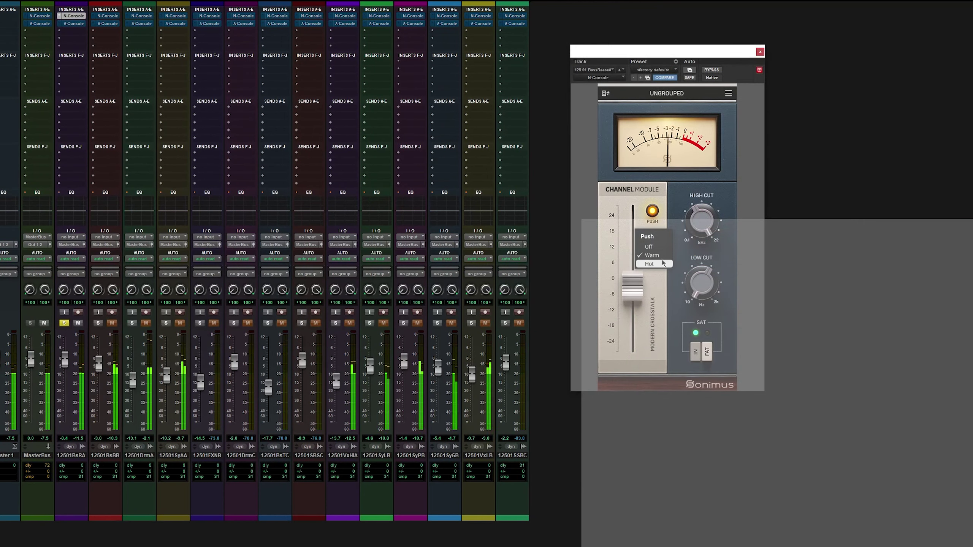
Step: Compare the Warm and Hot Push modes on the Bass Reese track's N-Console, finishing on Hot
drag(727, 57, 734, 58)
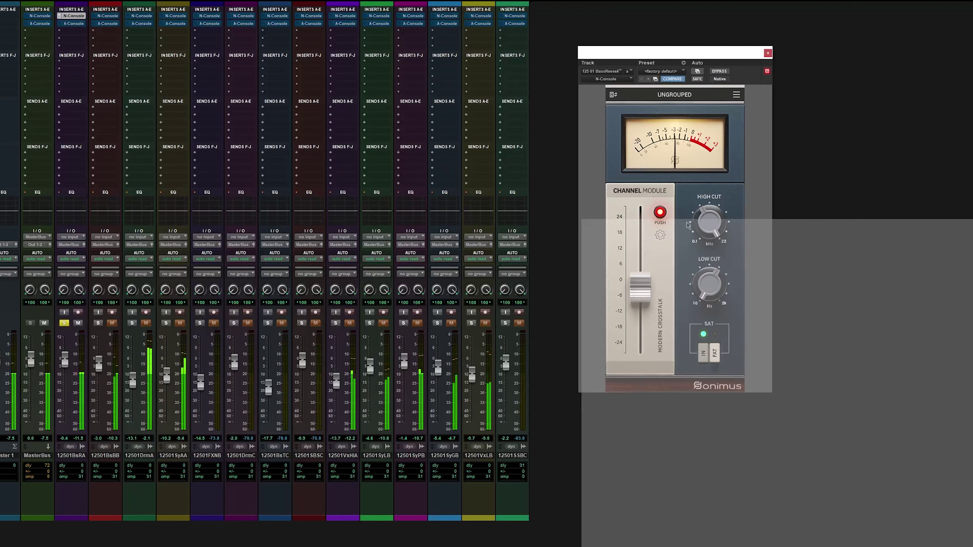
click(657, 257)
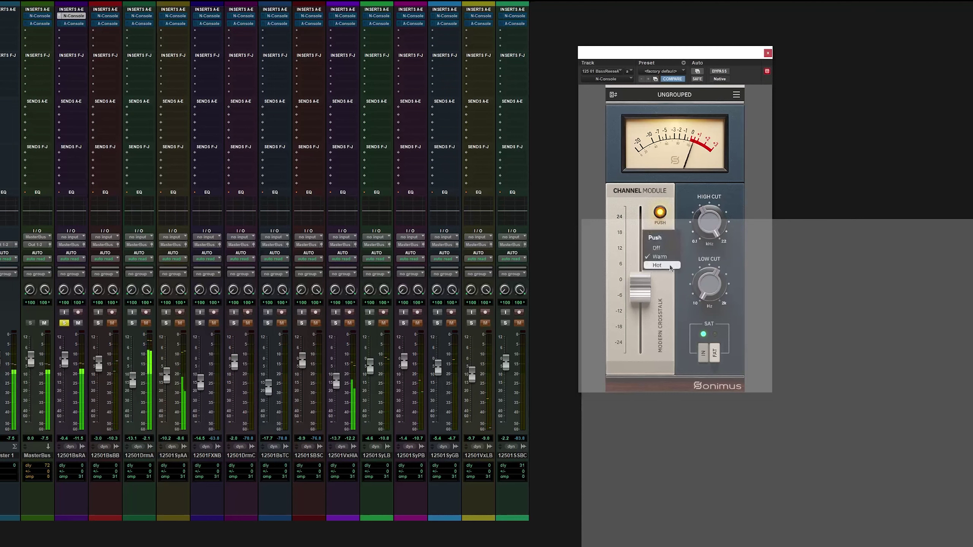
click(670, 268)
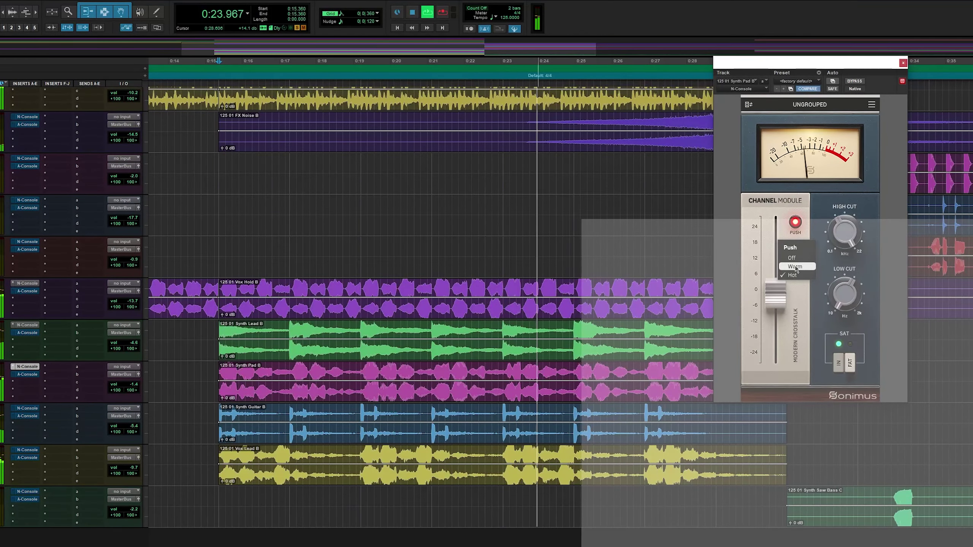
Step: Set N-Console Push to Warm on the Synth Pad track, and audition Warm followed by Hot on the Synth Guitar track
click(796, 268)
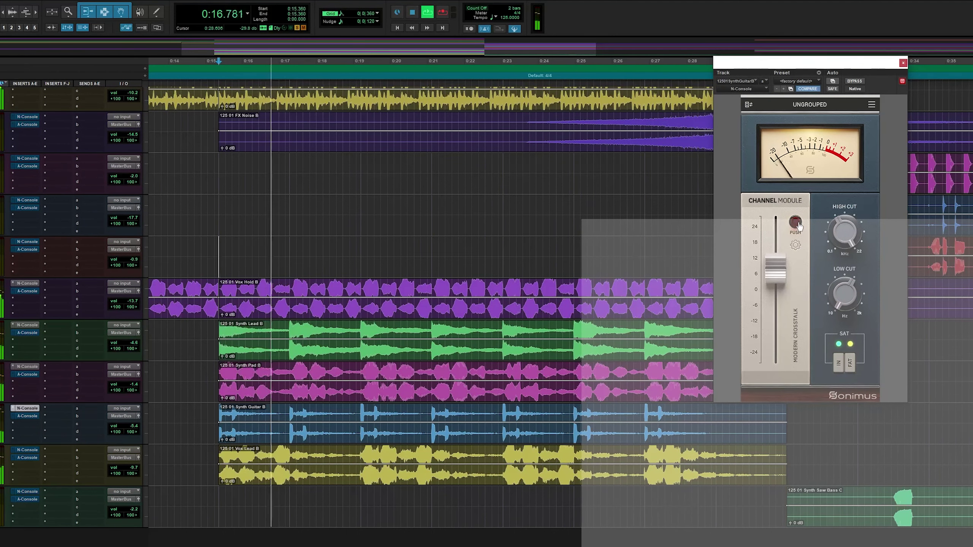
click(795, 222)
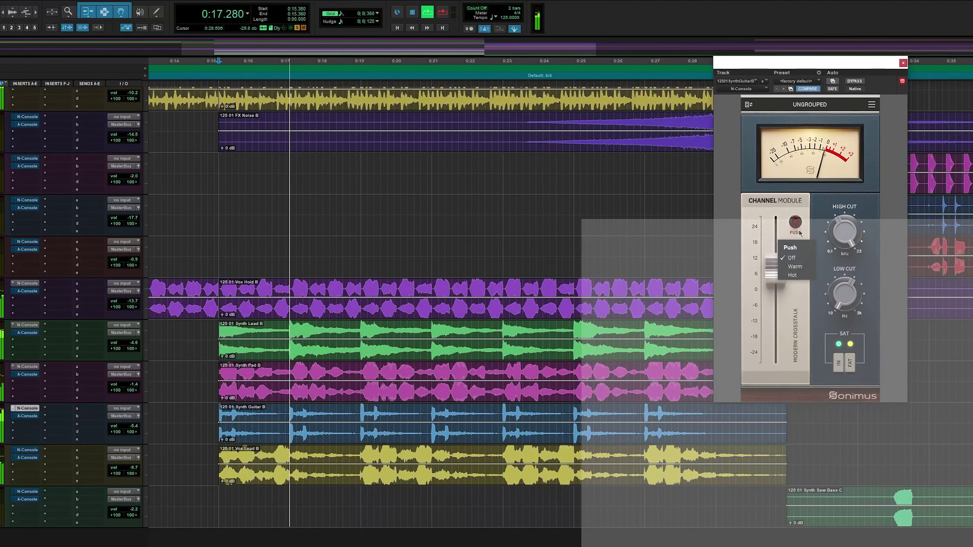
click(806, 268)
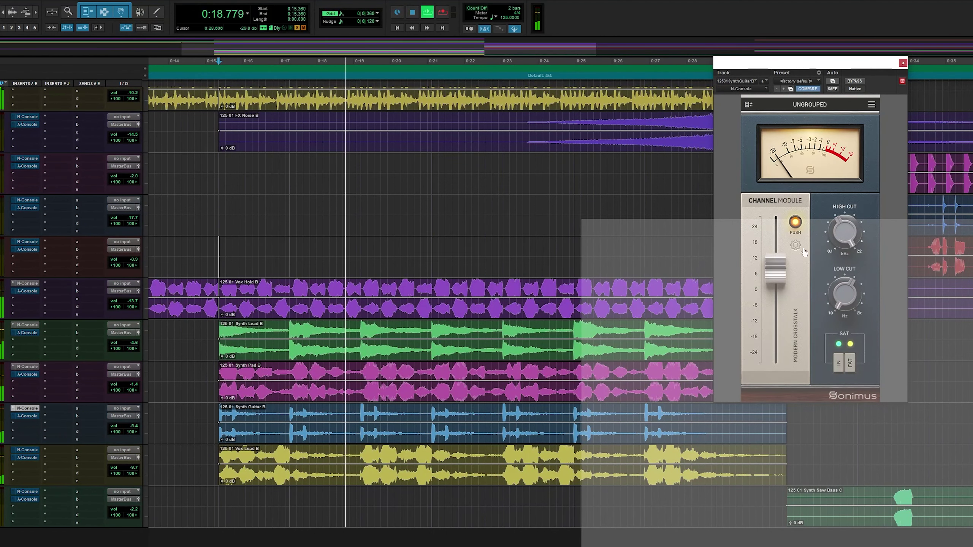
click(796, 223)
click(803, 274)
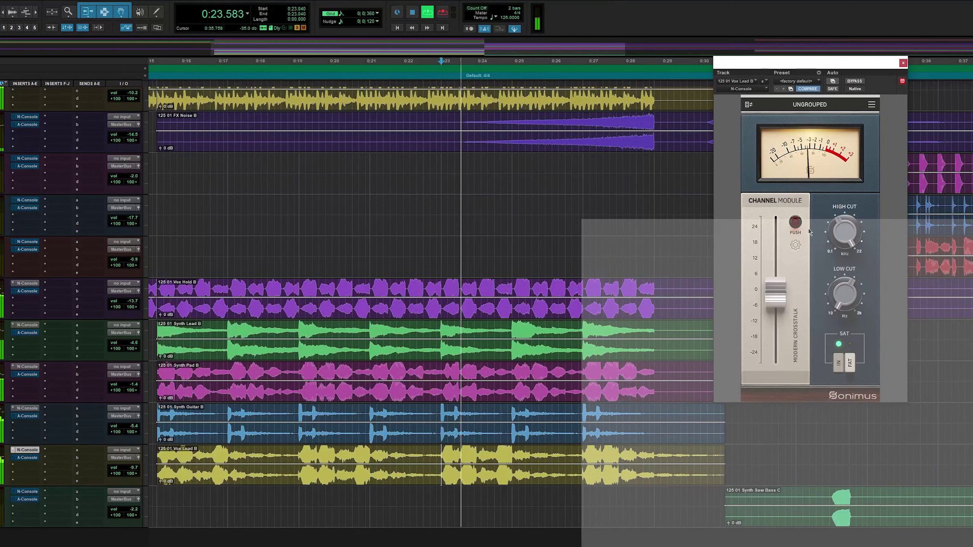
Step: Audition the Hot and Warm Push modes on the Vox Lead track's N-Console and return Push to Off
click(795, 223)
click(793, 281)
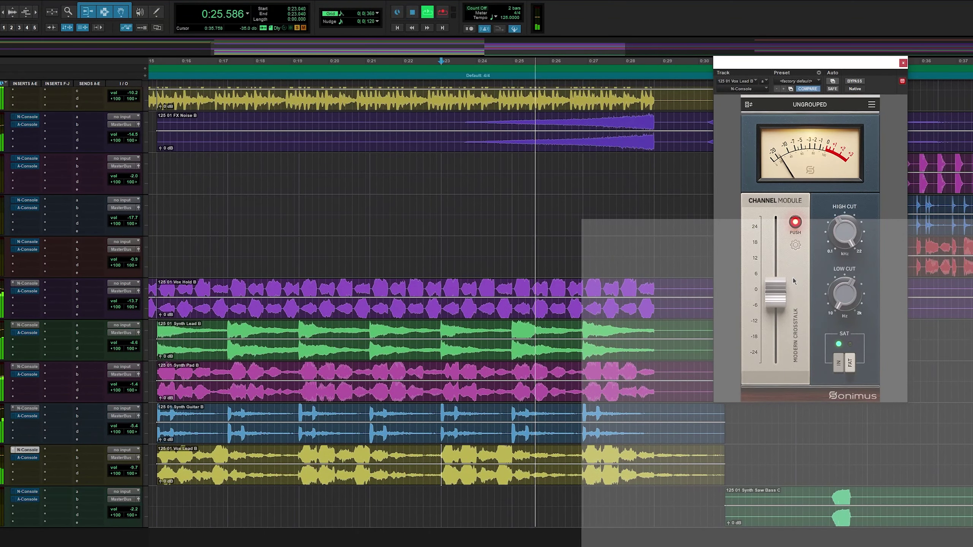
click(797, 230)
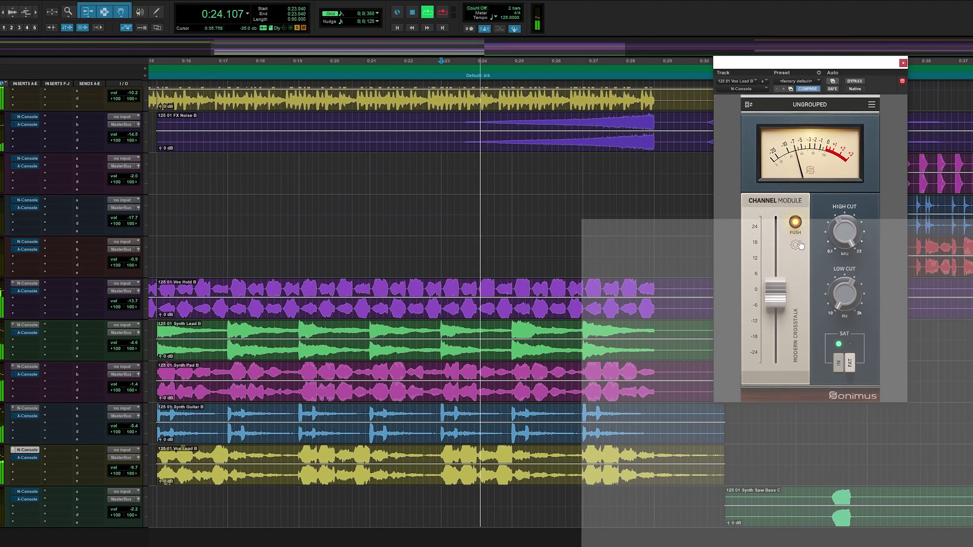
click(801, 229)
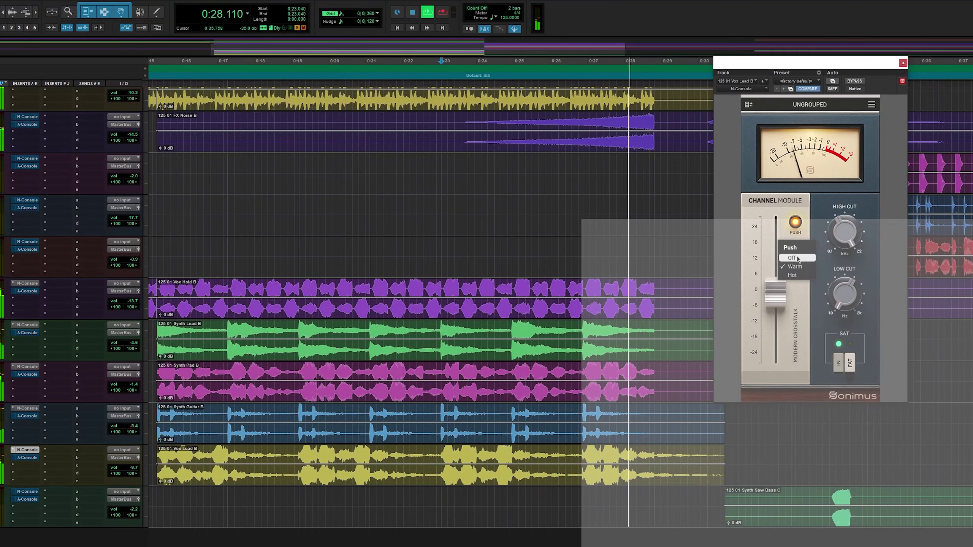
click(798, 258)
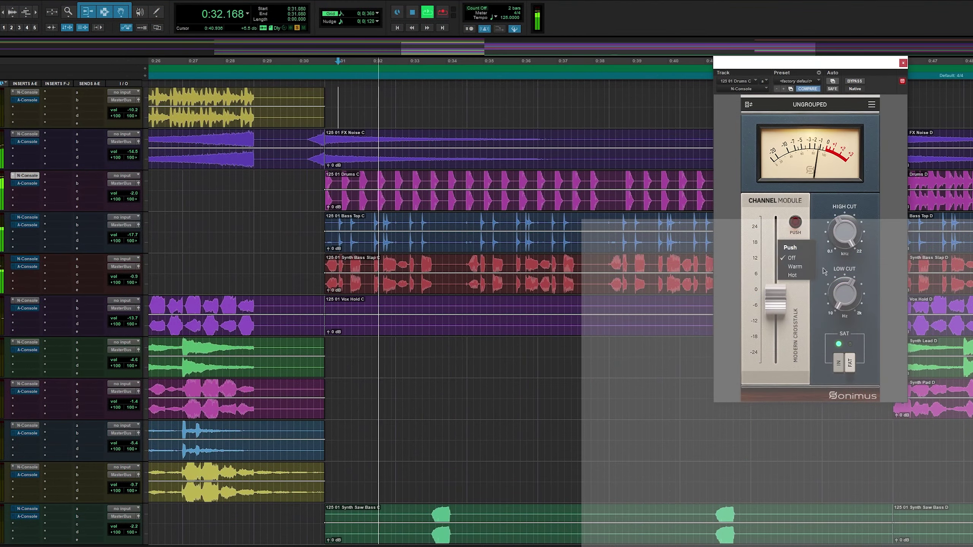
Step: Audition the Warm and Hot Push modes on the Drums C track's N-Console and return Push to Off
click(792, 269)
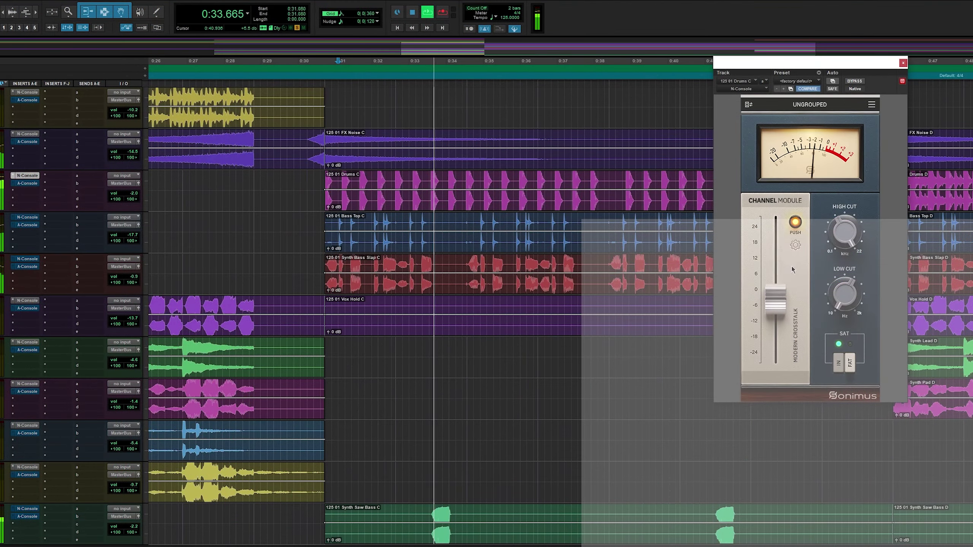
click(795, 222)
click(812, 279)
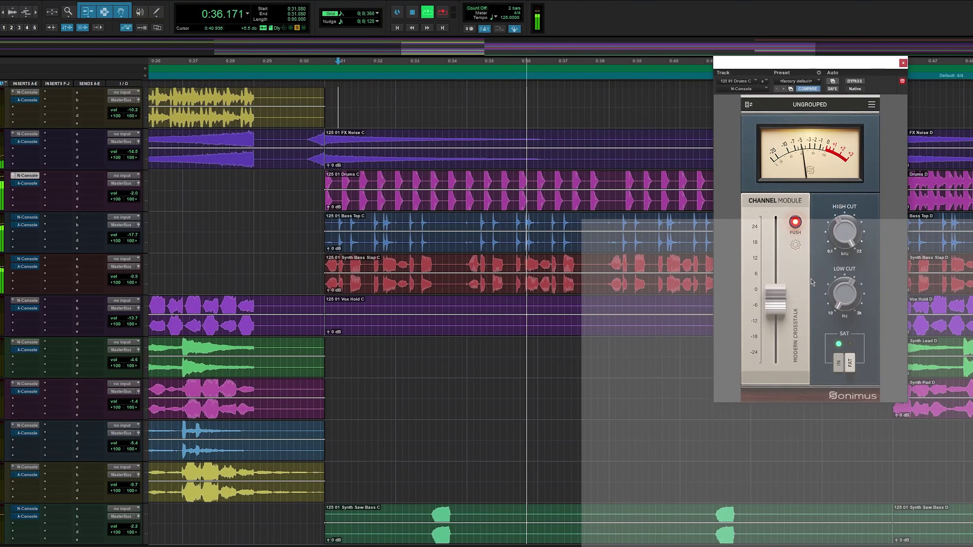
click(795, 222)
click(792, 258)
Step: Set Push to Warm with FAT saturation on in the Synth Bass Slap C track's N-Console, and close the plug-in window
click(796, 222)
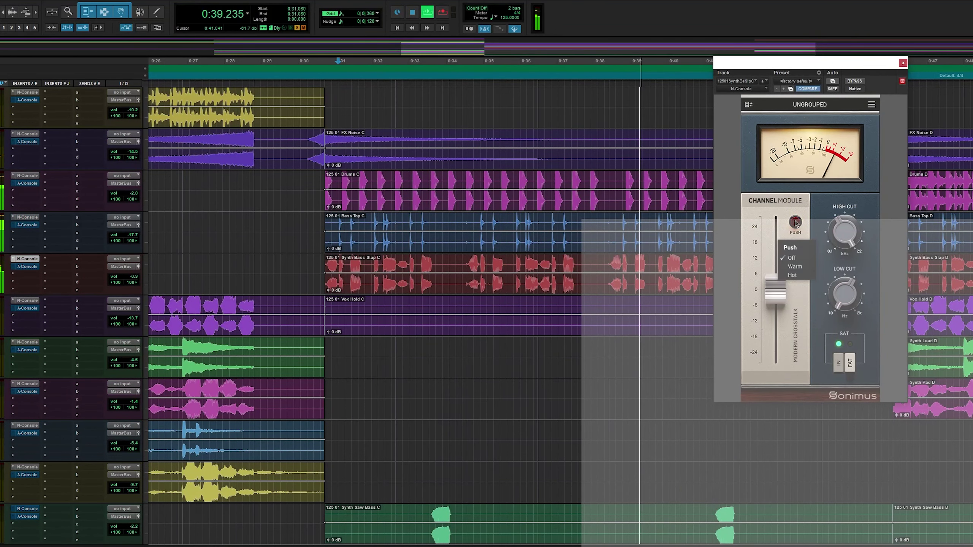
click(796, 268)
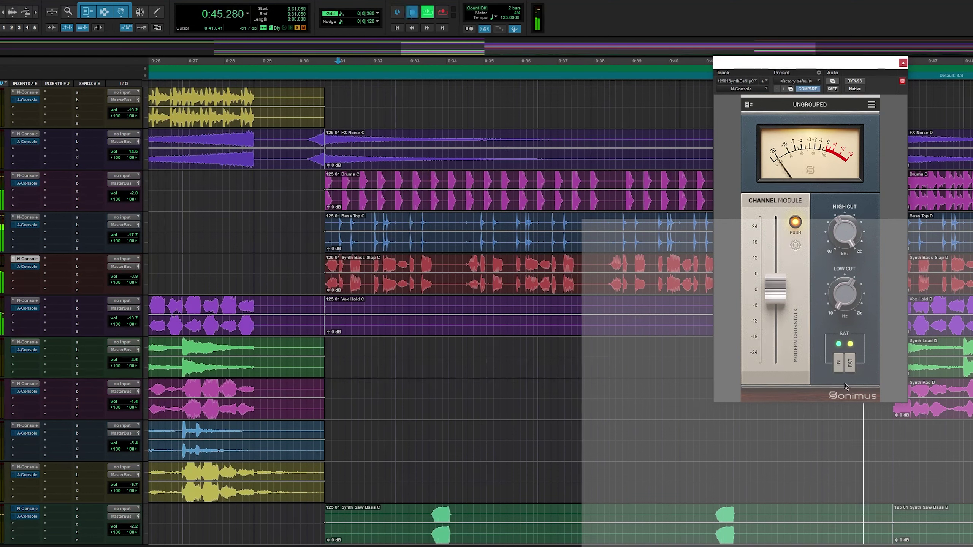
click(850, 364)
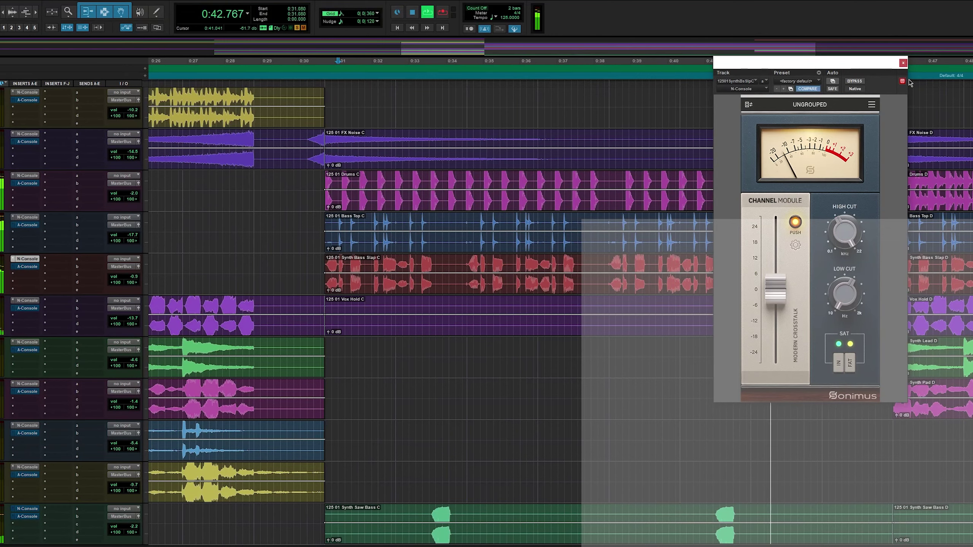
click(903, 63)
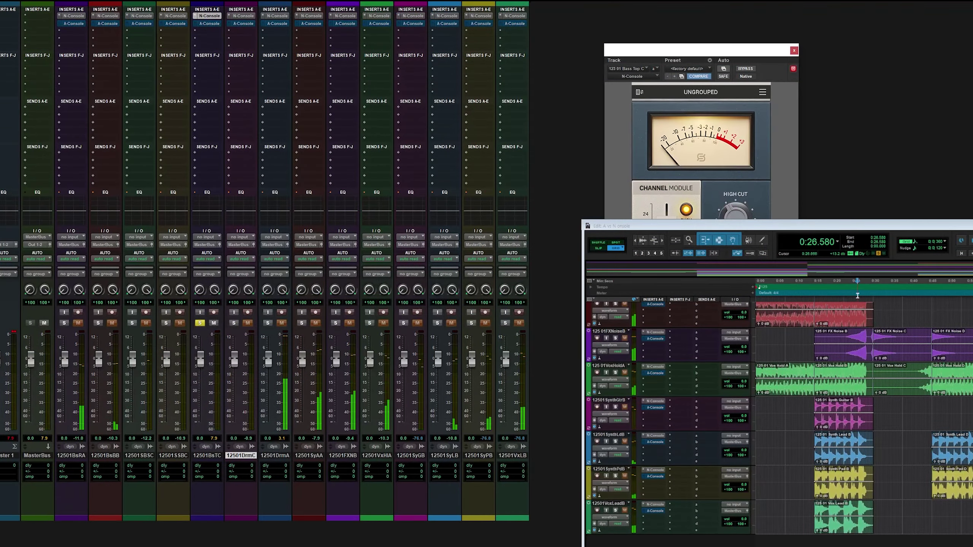
Step: Play the arrangement and compare Push Off against Warm on the Bass Break track's N-Console, restarting playback
click(902, 292)
key(space)
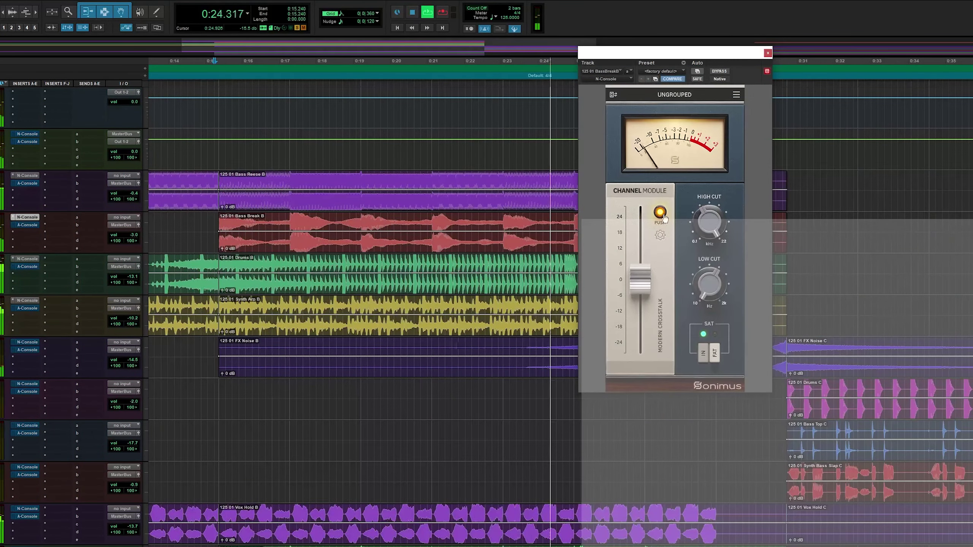
click(660, 213)
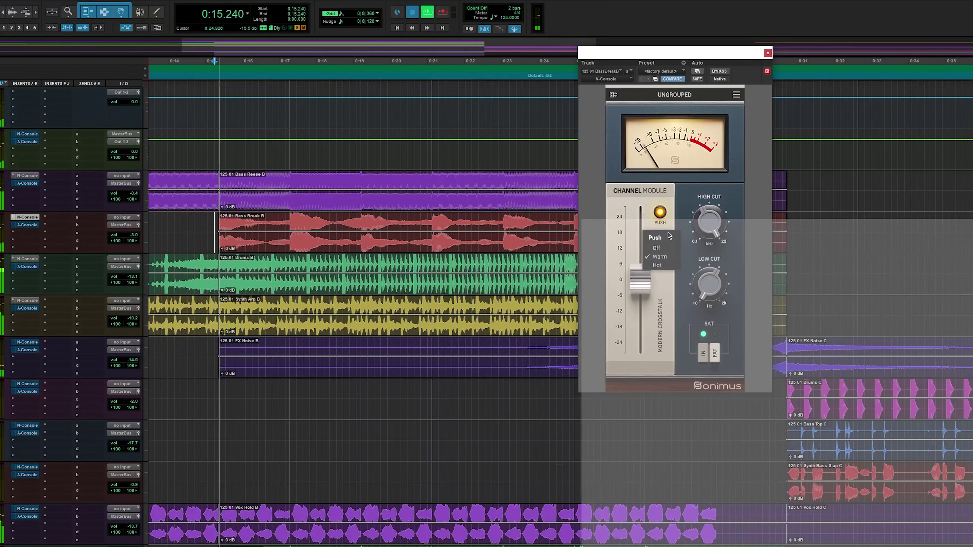
click(656, 248)
click(660, 213)
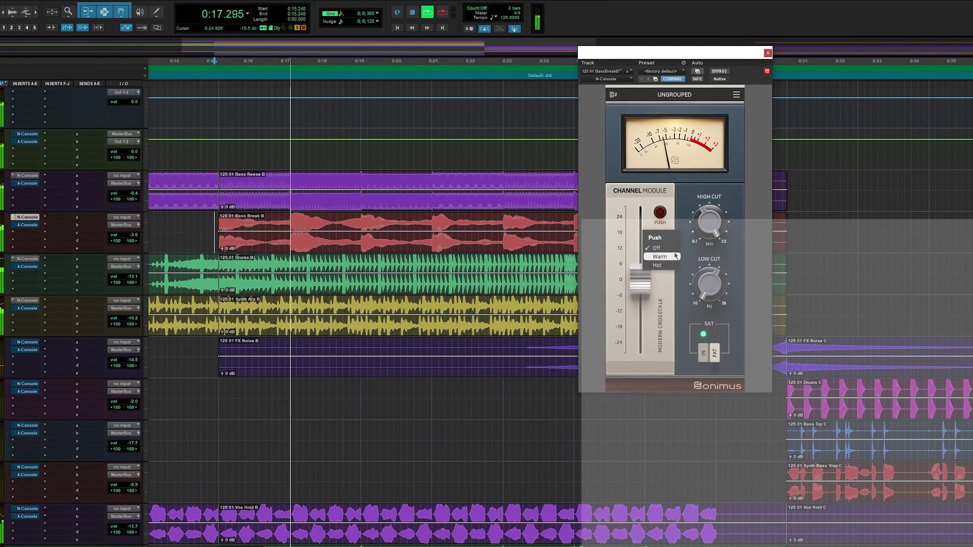
click(660, 256)
key(space)
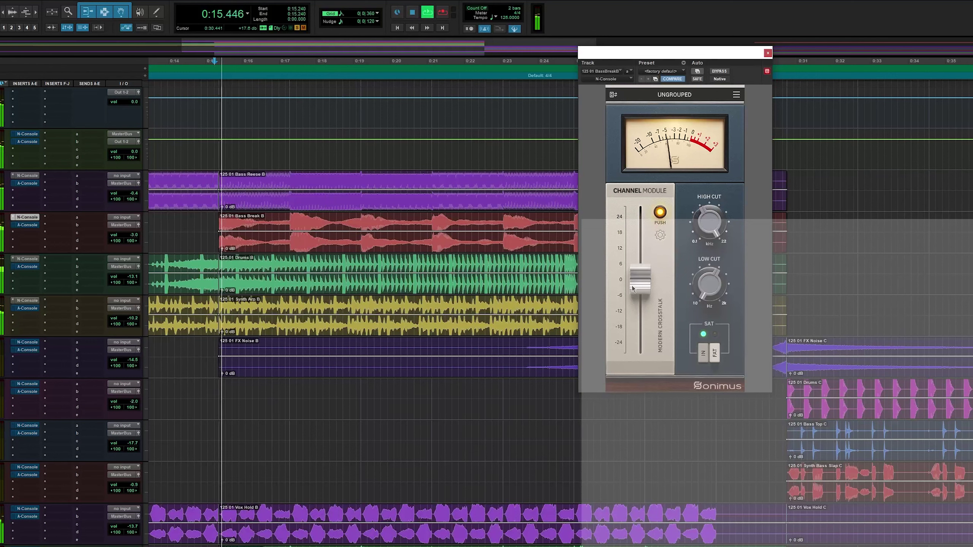
Step: Lower the Bass Break N-Console fader to about -1.7 dB and set its Push mode to Hot
drag(641, 280, 640, 284)
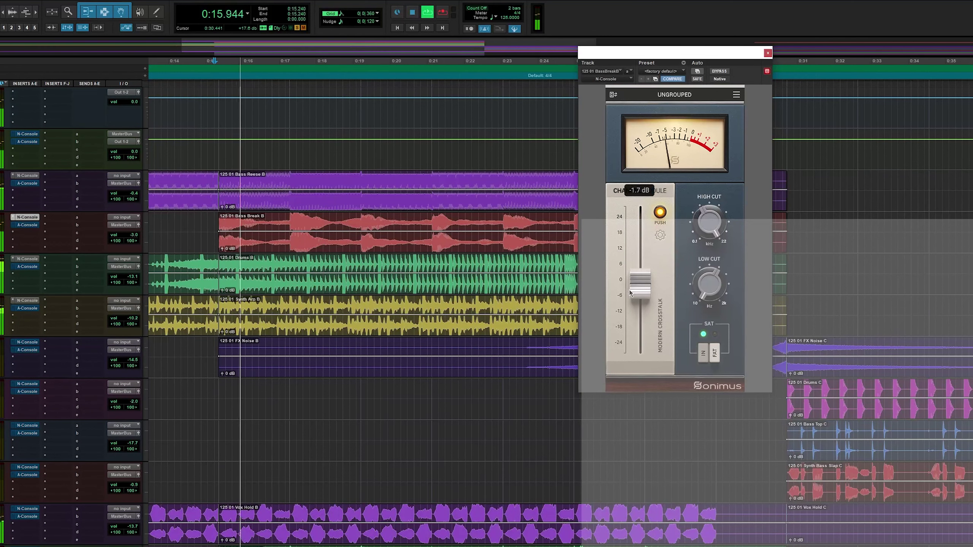
click(660, 213)
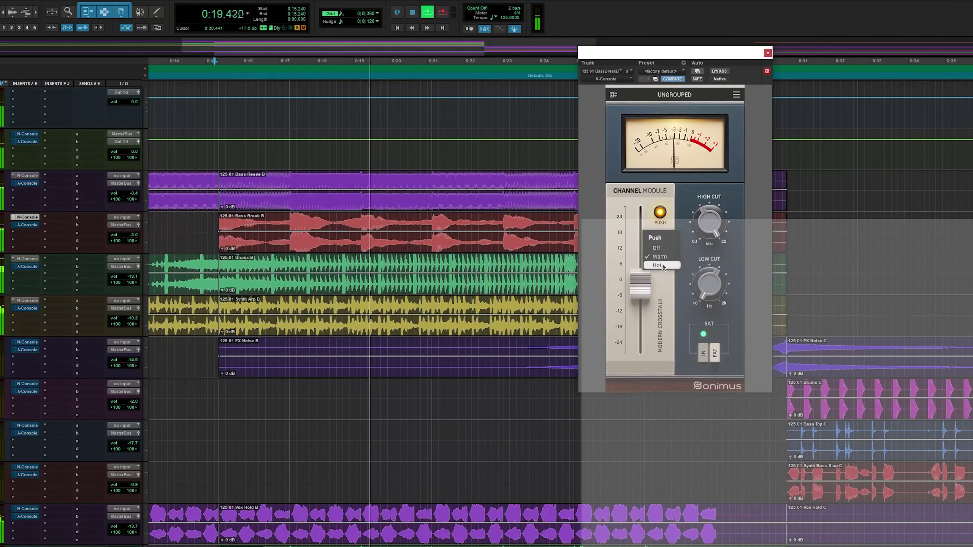
click(664, 266)
Step: Restart playback from another point in the arrangement and set the Bass Break N-Console Push to Warm
click(865, 274)
key(space)
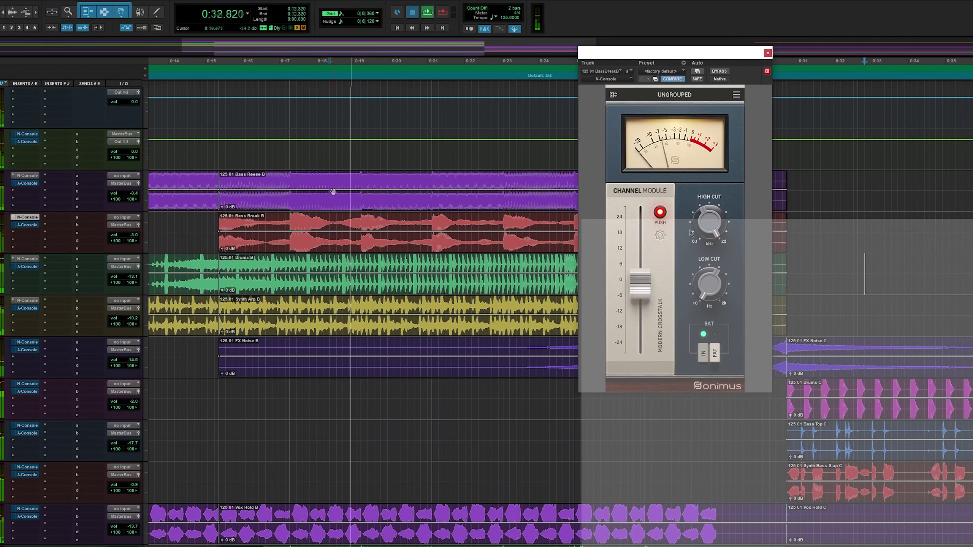
click(660, 213)
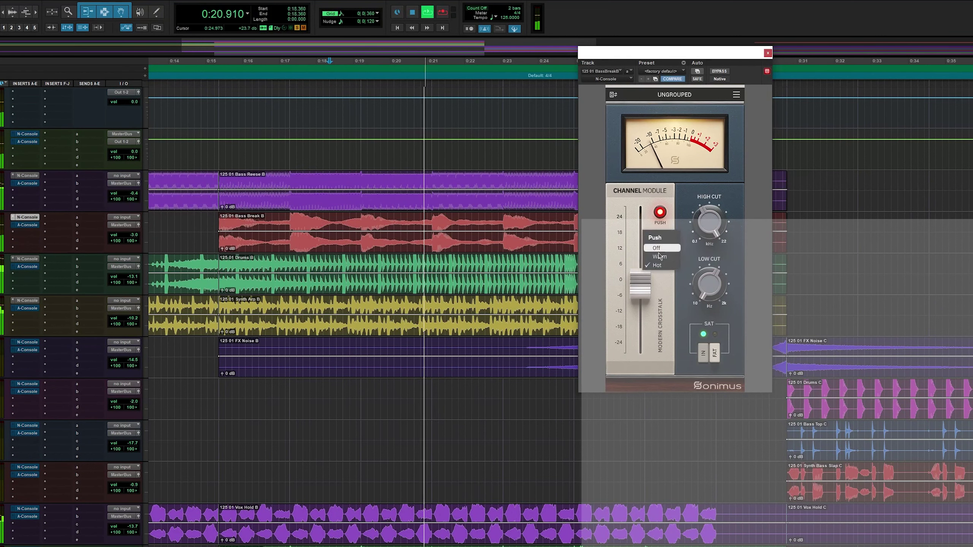
click(660, 257)
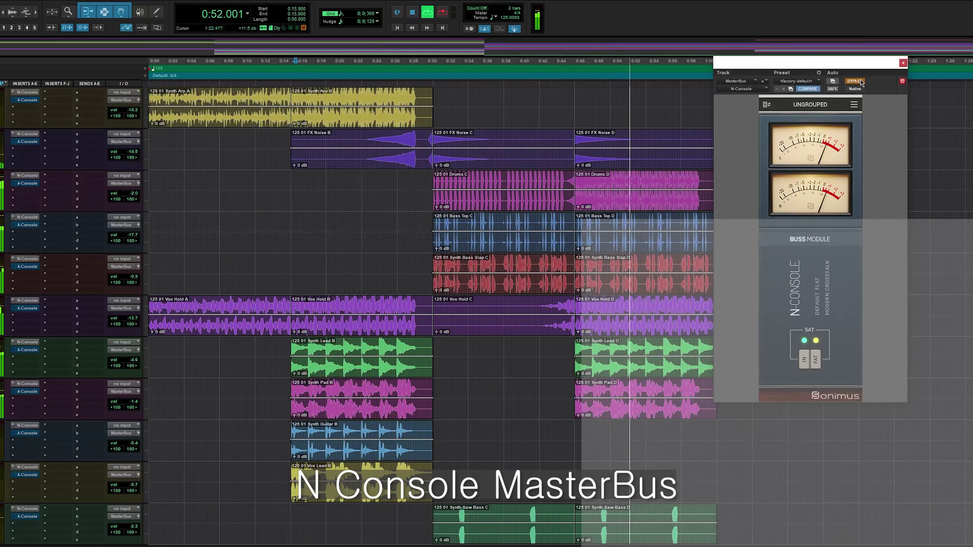
Step: Toggle bypass on the MasterBus N-Console during playback to compare the processed and unprocessed mix
click(861, 82)
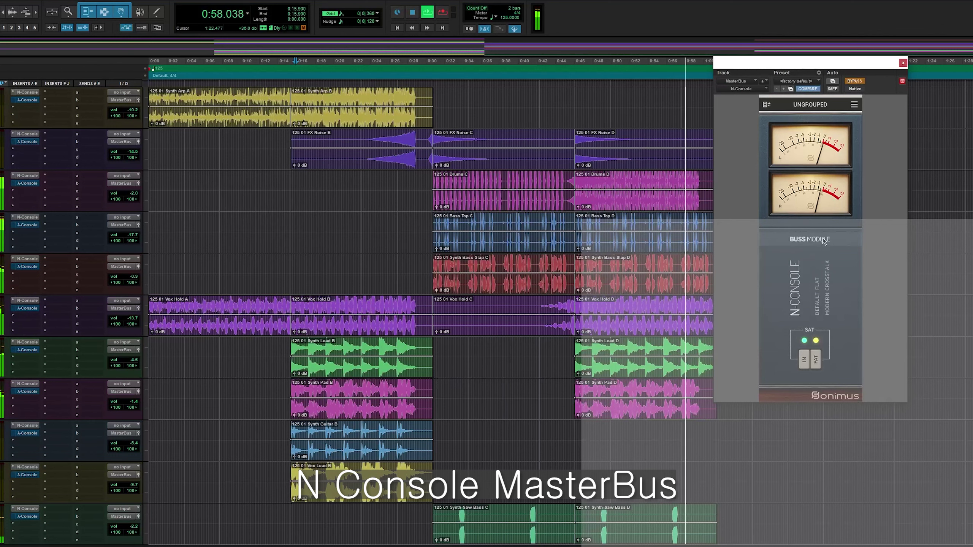
click(856, 80)
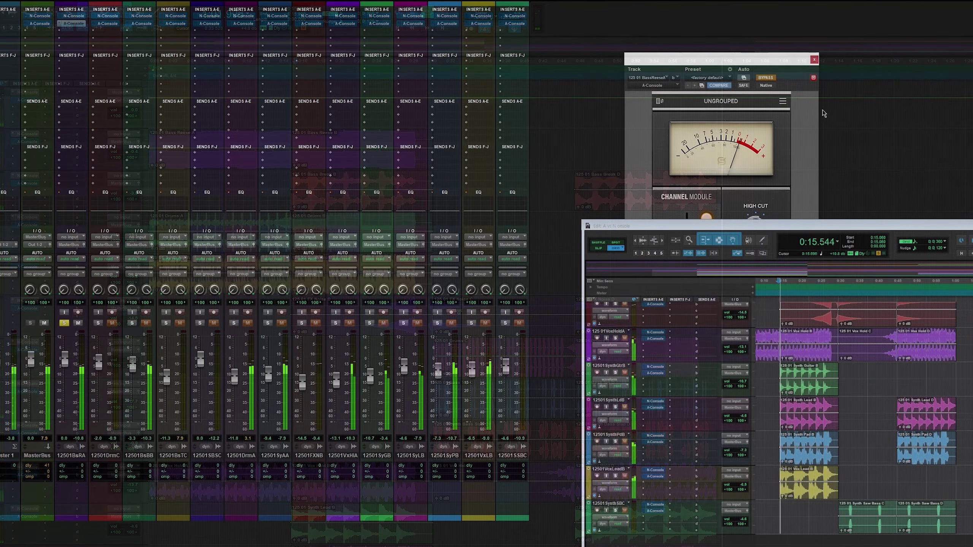
Step: Take the Bass Reese track's A-Console out of bypass, set Push to Hot and restart playback
click(763, 78)
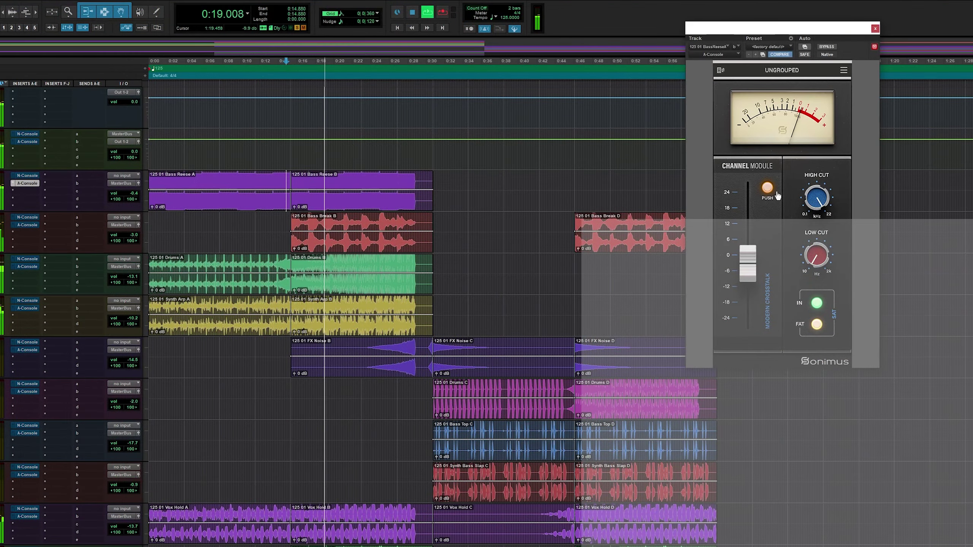
click(777, 194)
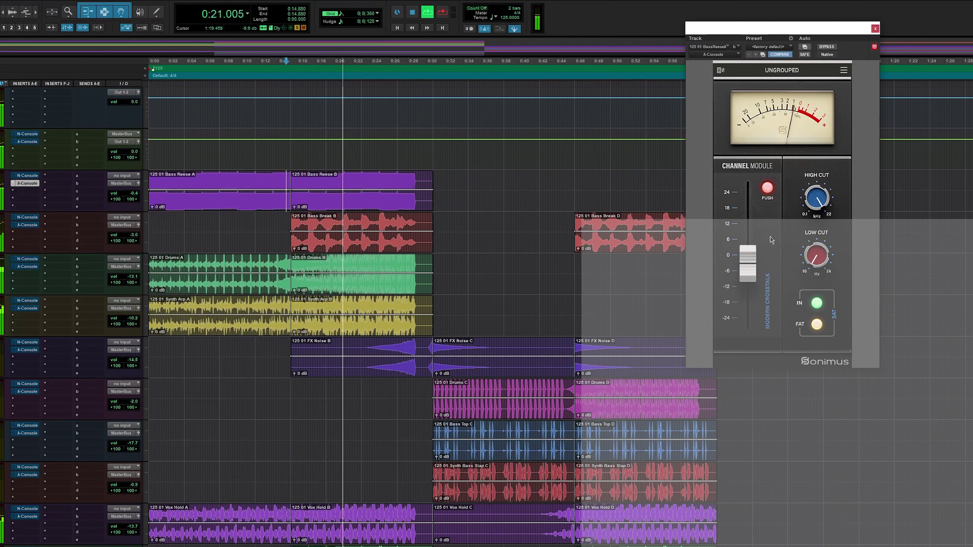
key(space)
key(space)
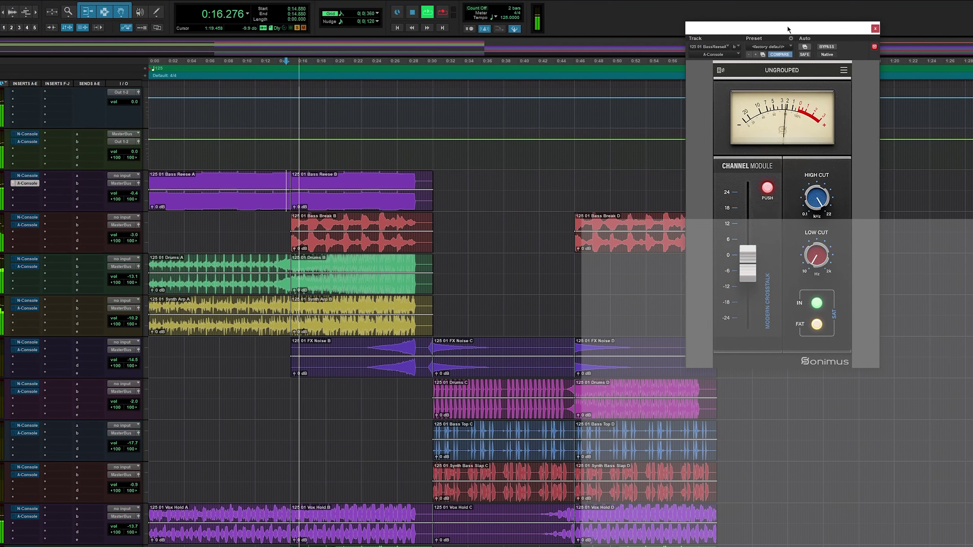
Step: Set the A-Console Push mode to Warm on the Bass Reese and Bass Break tracks
drag(787, 25, 758, 49)
click(737, 212)
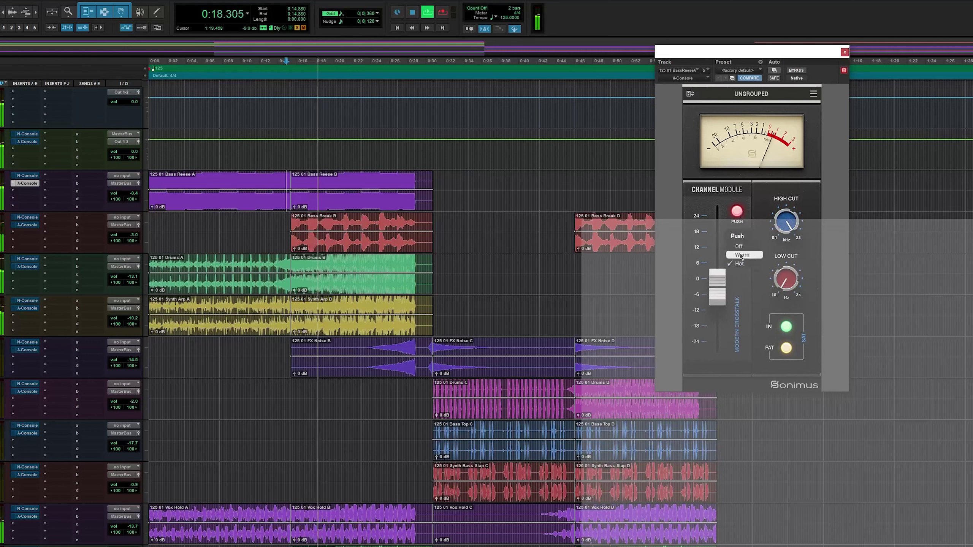
click(742, 256)
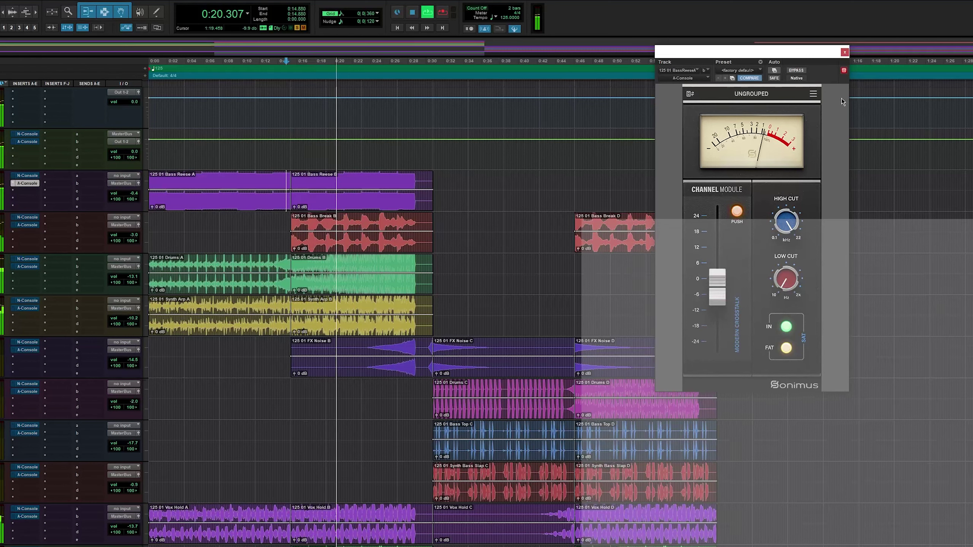
click(737, 212)
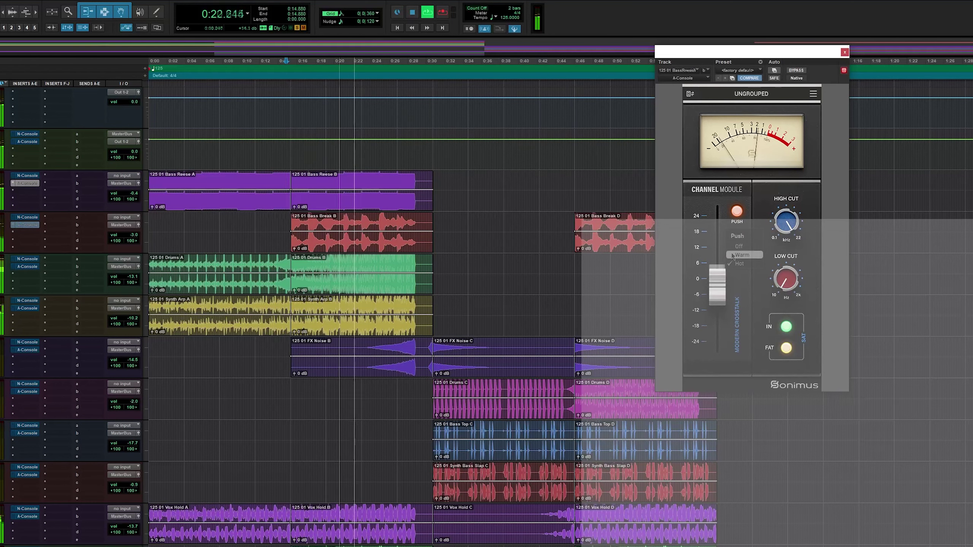
click(733, 255)
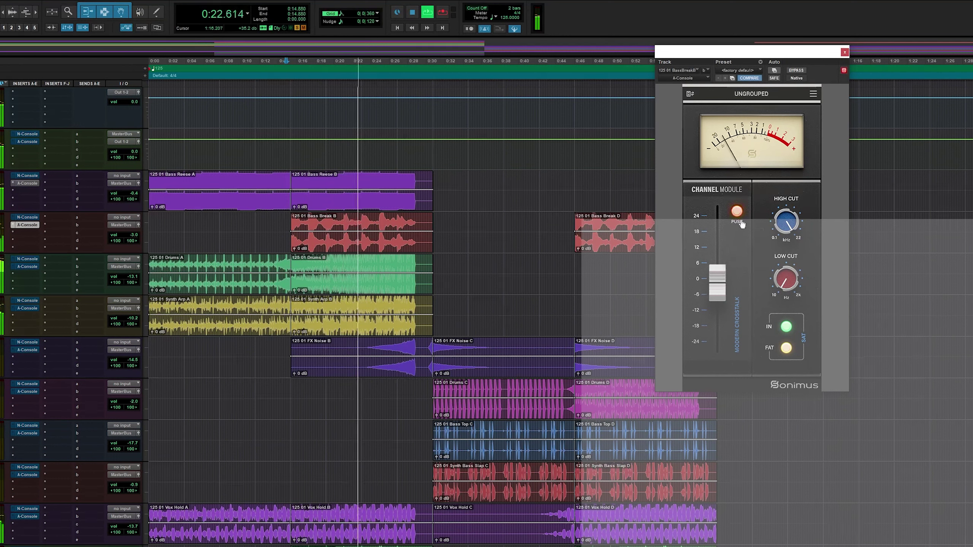
Step: Set the A-Console Push mode to Off on the Bass Break and Drums A tracks
click(737, 212)
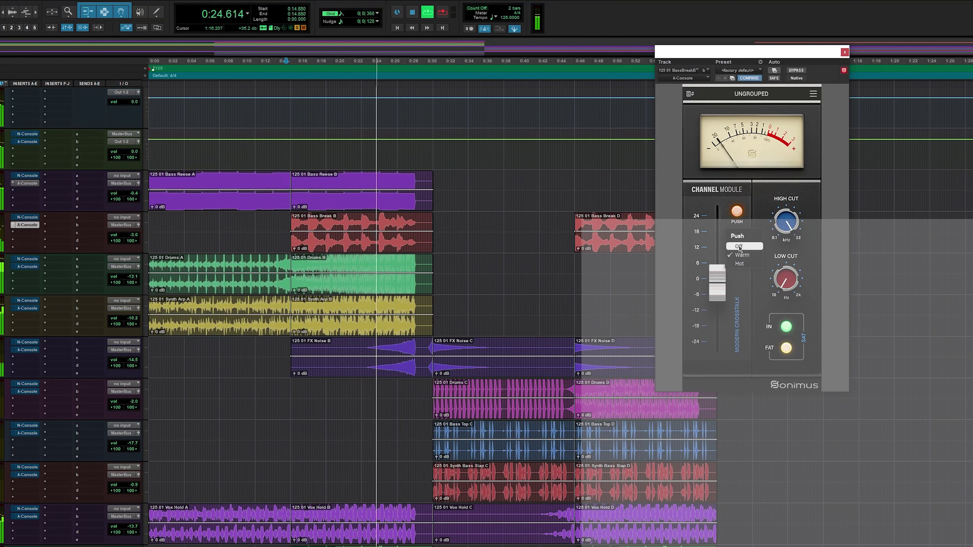
click(739, 246)
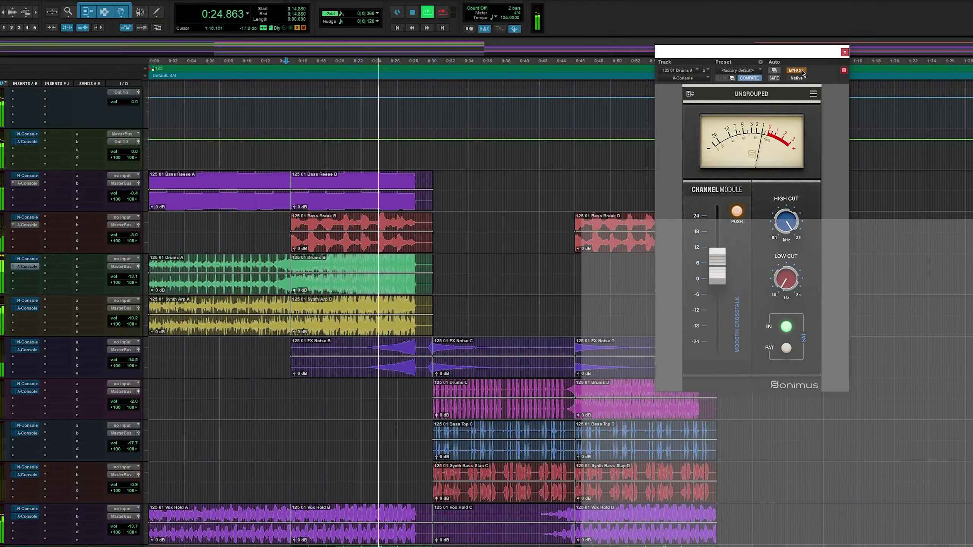
click(734, 227)
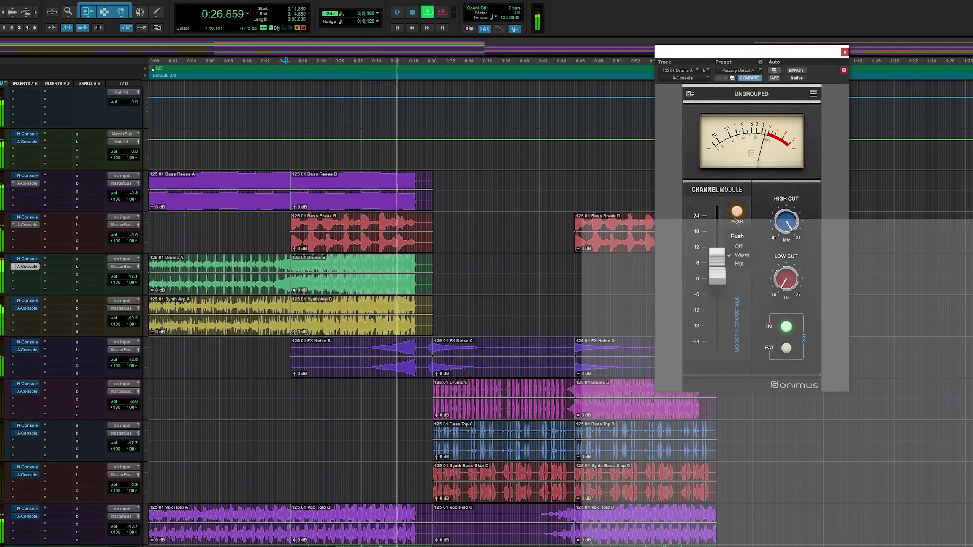
click(740, 246)
Step: Audition the Drums A A-Console Push on Warm and Hot during playback, then settle on Warm
click(742, 249)
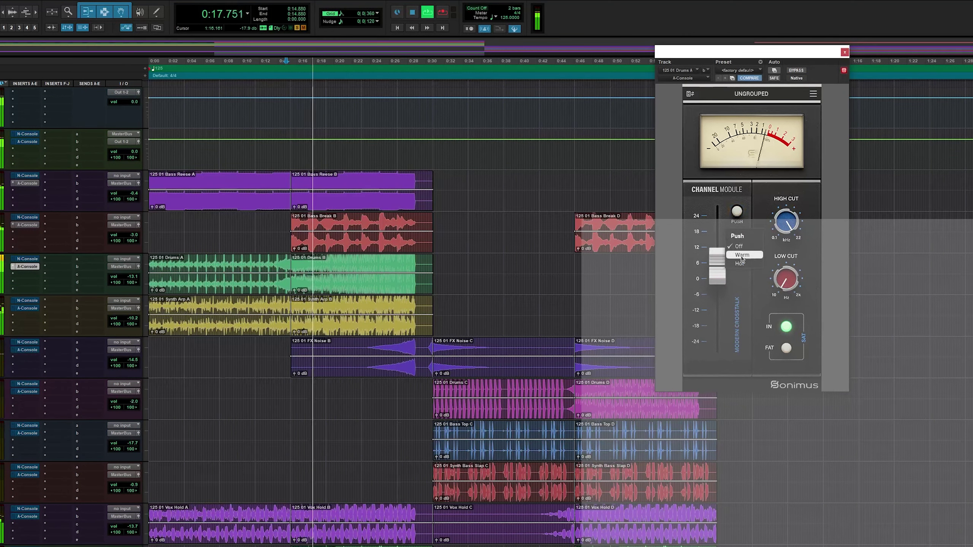
click(741, 256)
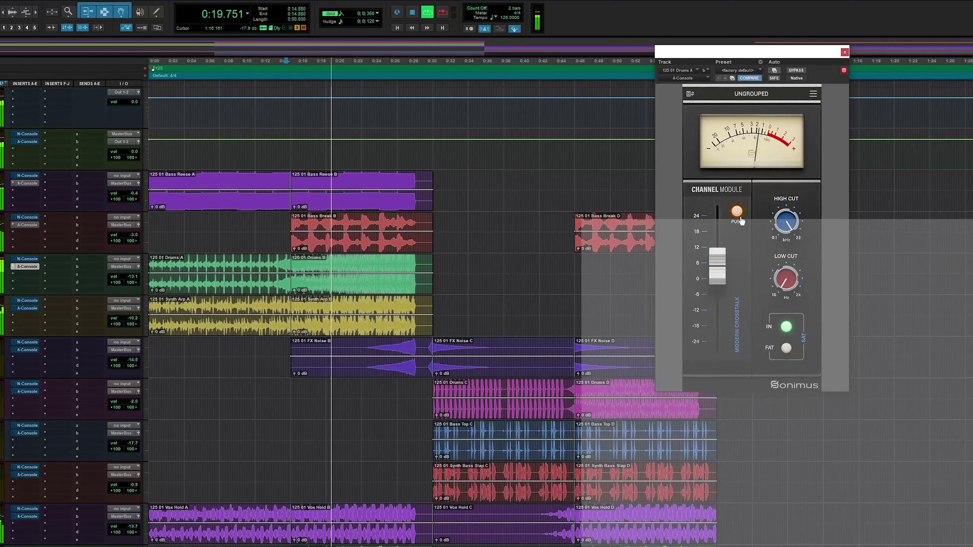
click(735, 226)
click(742, 264)
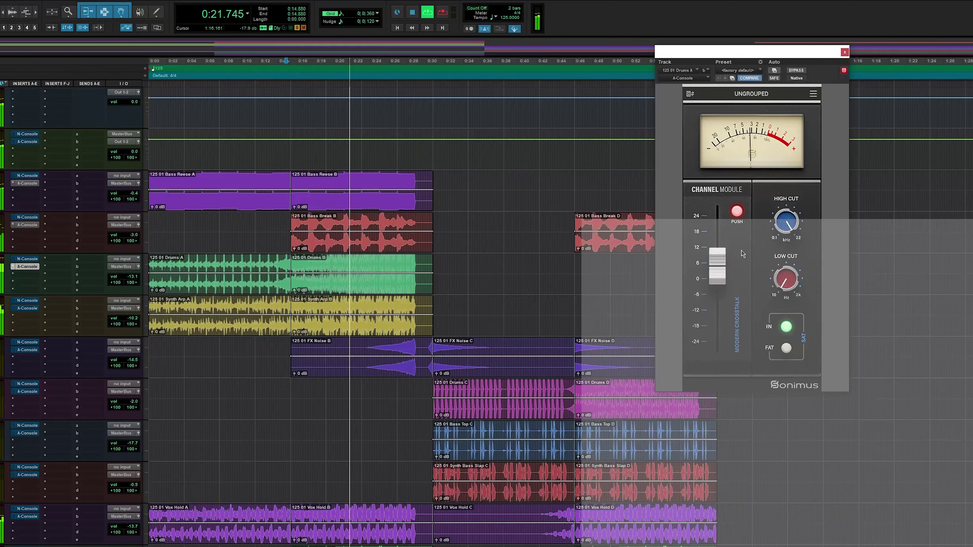
click(737, 220)
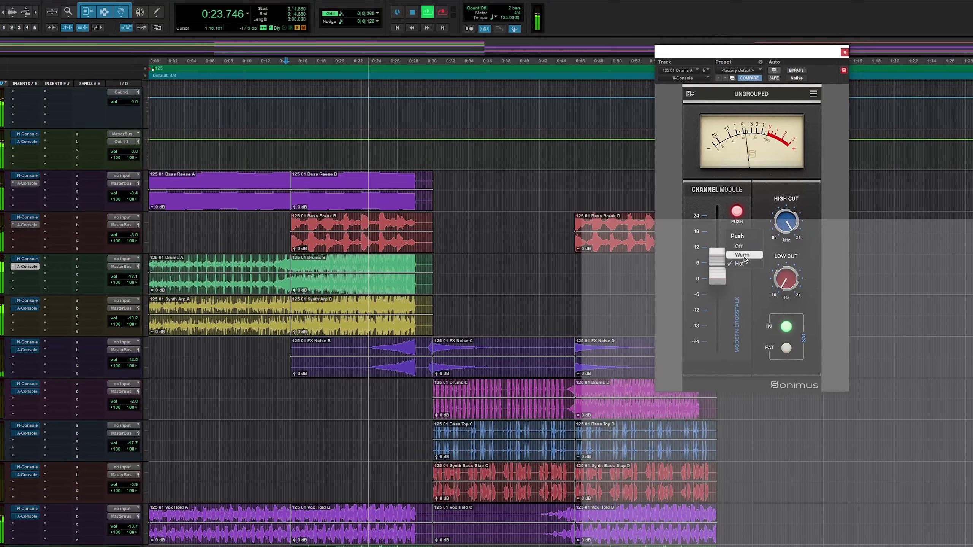
click(744, 257)
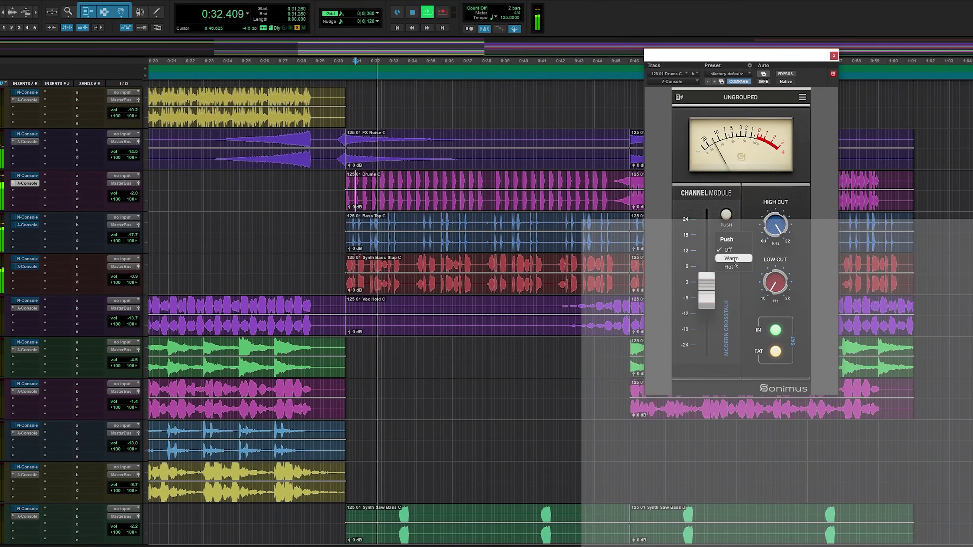
Step: Audition the Drums C A-Console Push on Warm, Hot and Warm again, restarting playback to compare
click(733, 259)
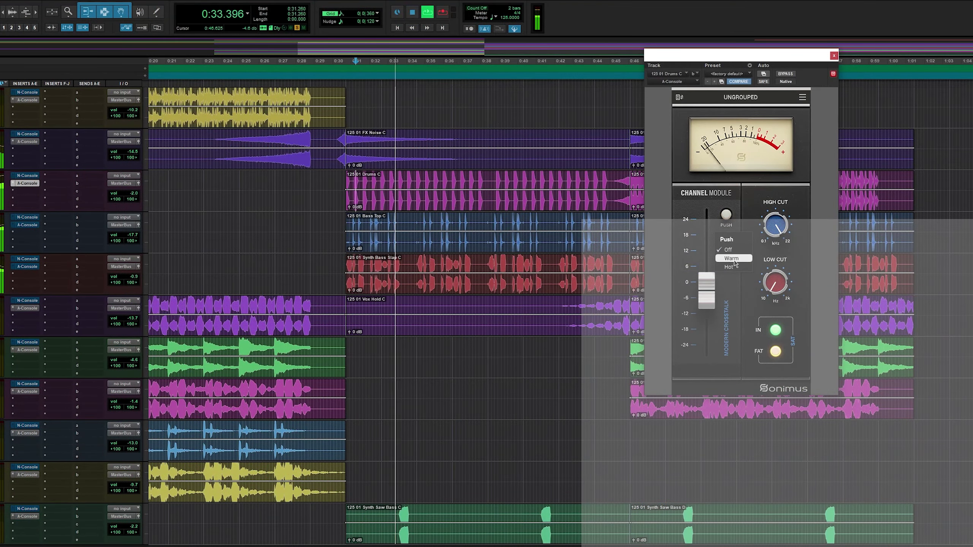
click(727, 215)
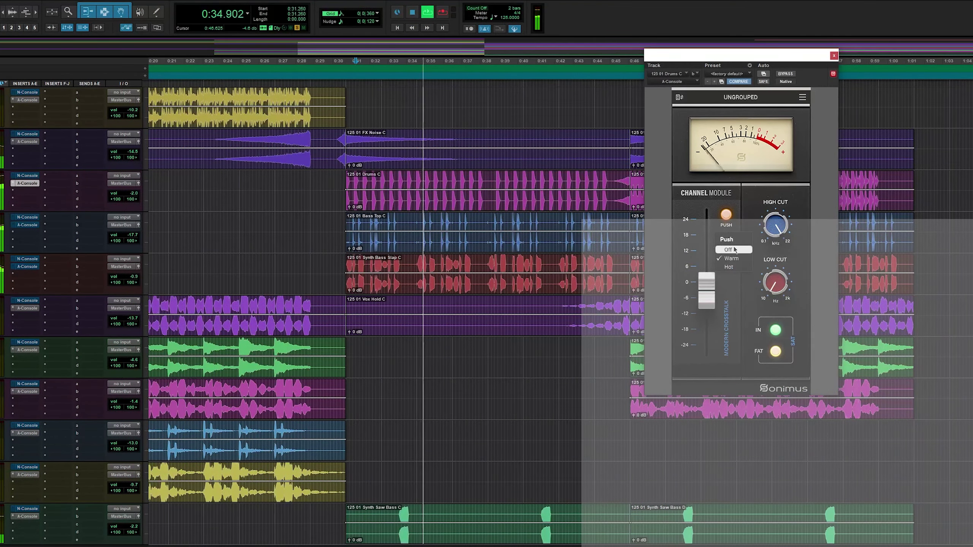
click(731, 268)
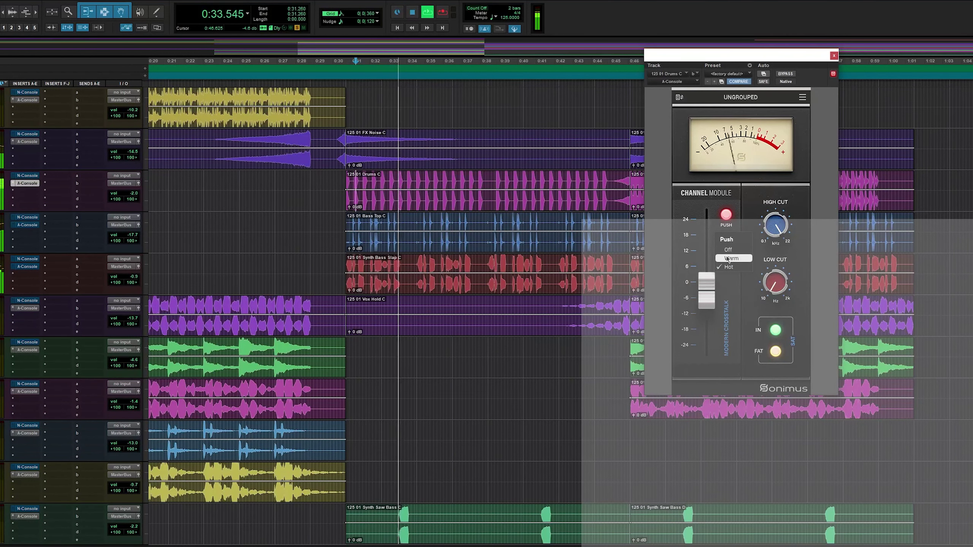
click(728, 259)
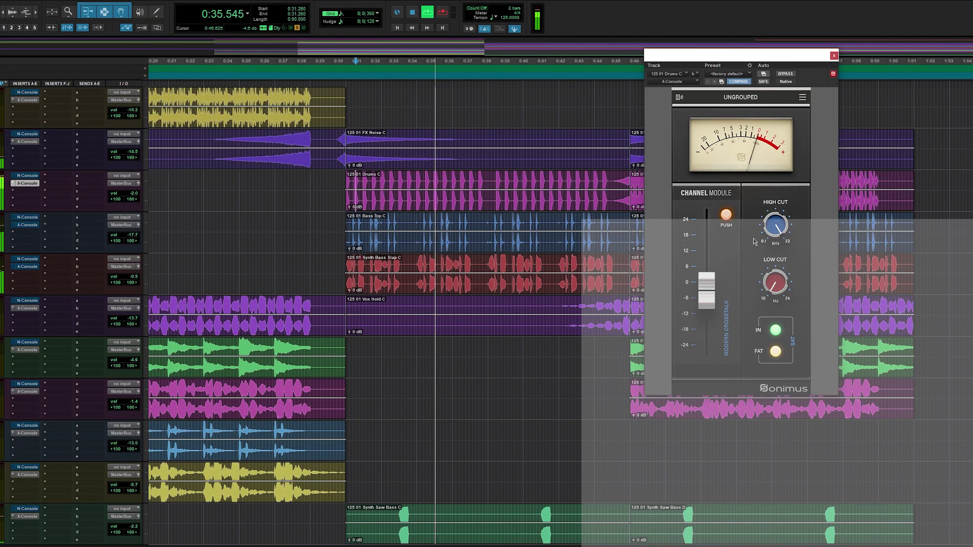
key(space)
key(space)
Step: Switch the Drums C A-Console Push to Off, restart playback, and set Push to Hot
click(726, 215)
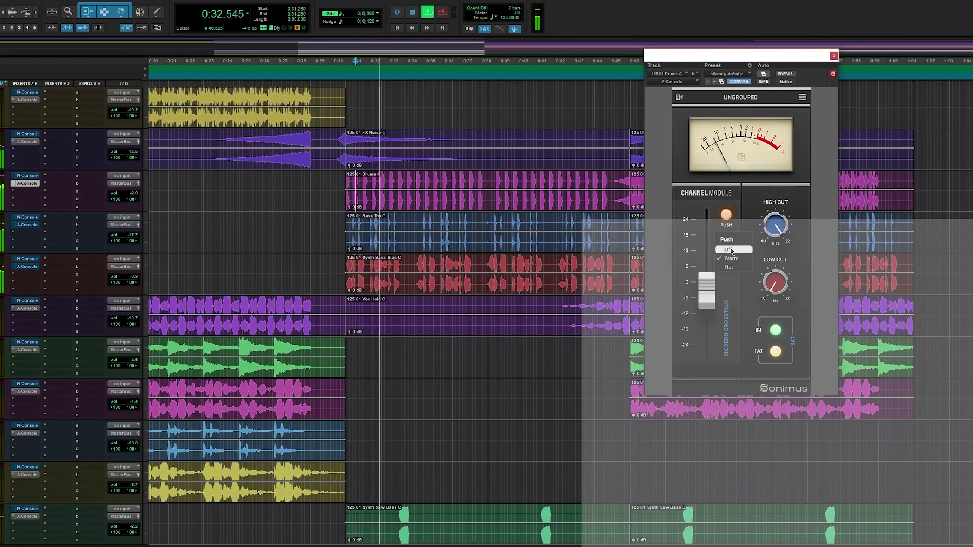
click(731, 250)
key(space)
key(space)
click(726, 215)
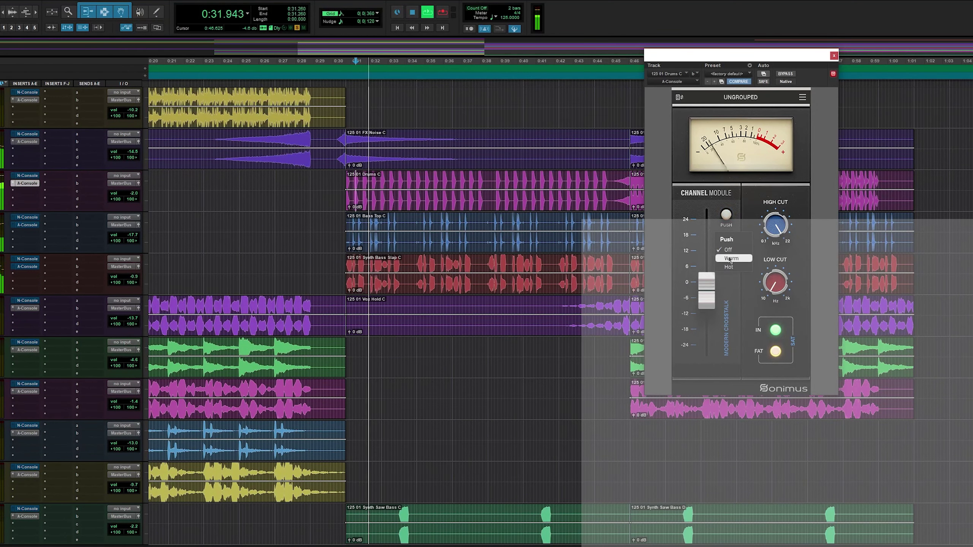
click(729, 267)
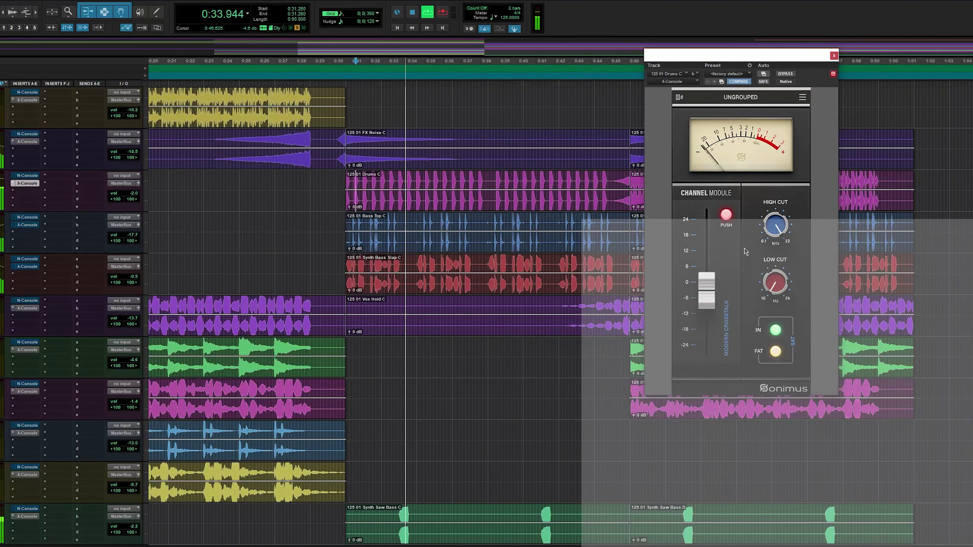
Step: Bring up the Synth Bass Slap C track's A-Console, set Push to Hot and restart playback
click(27, 267)
click(728, 222)
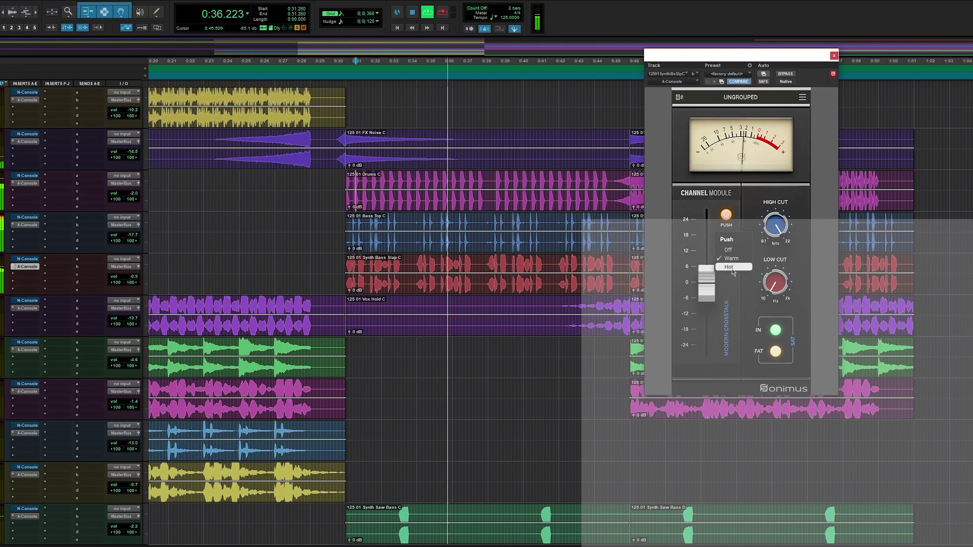
key(space)
key(space)
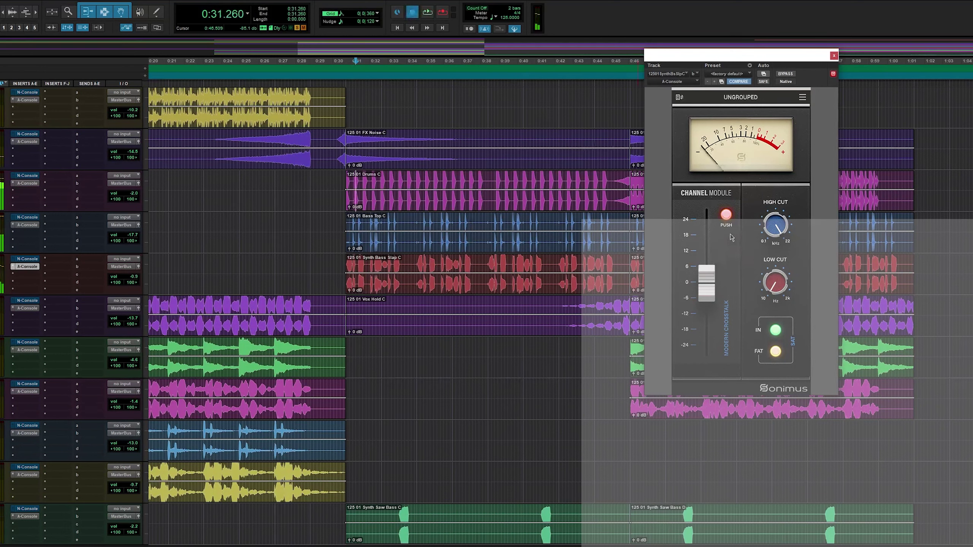
Step: Compare the Synth Bass Slap C A-Console with Push Off, then set Push to Warm
click(729, 225)
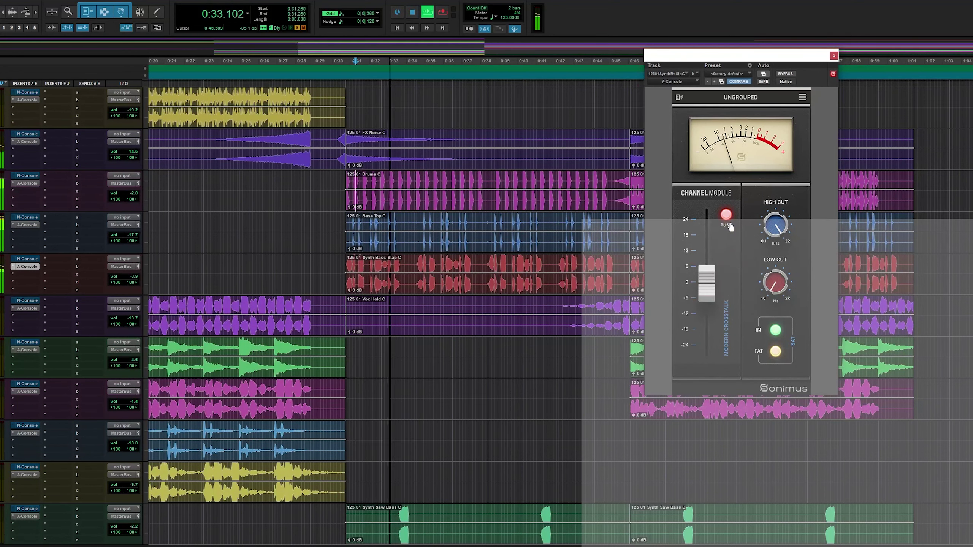
click(730, 226)
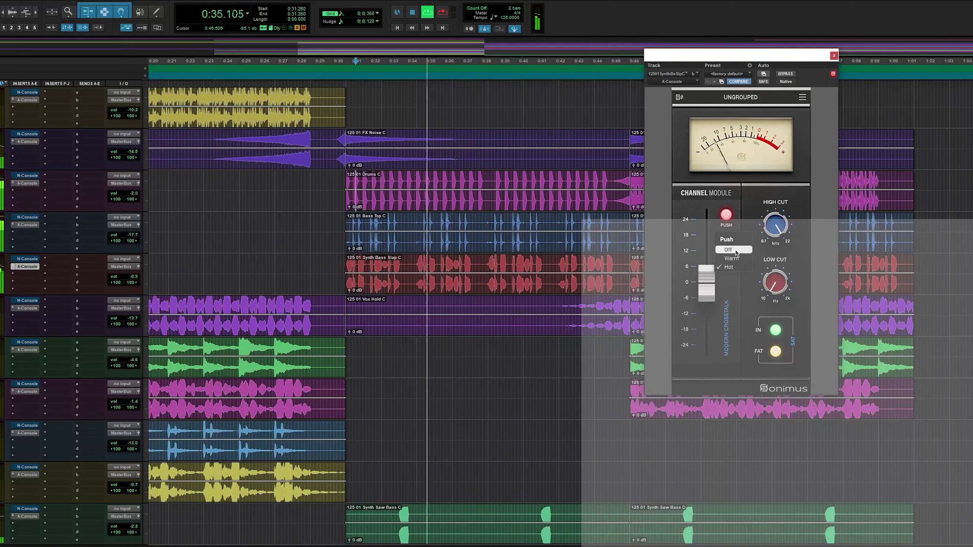
click(735, 251)
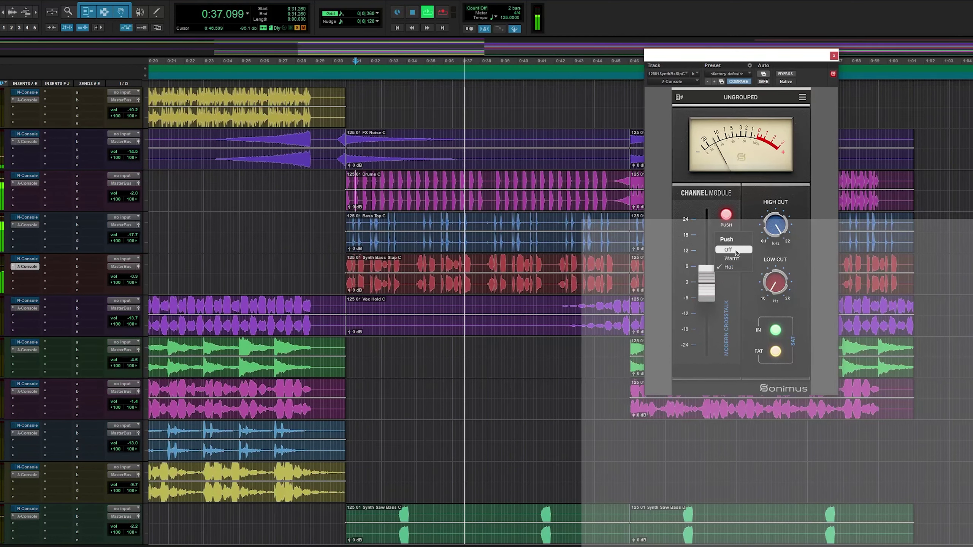
click(729, 223)
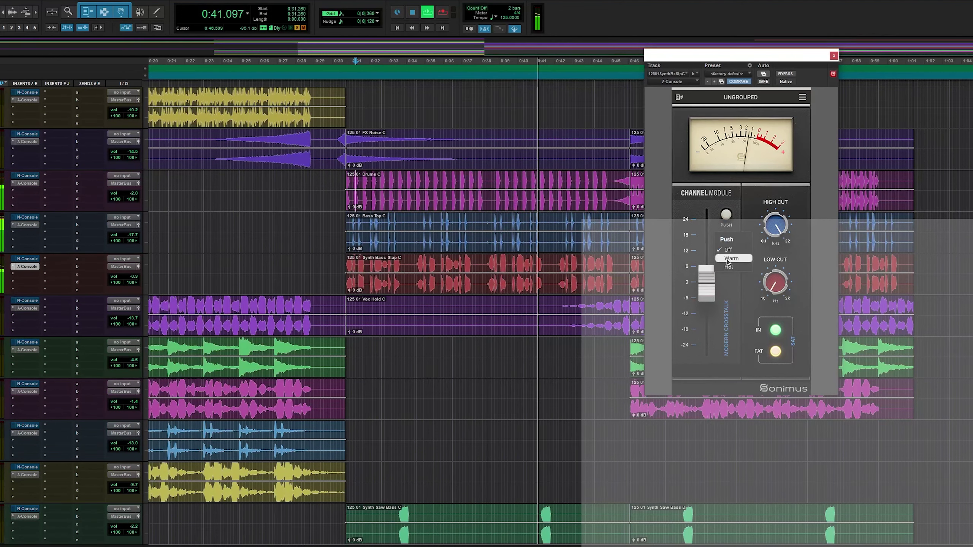
click(730, 260)
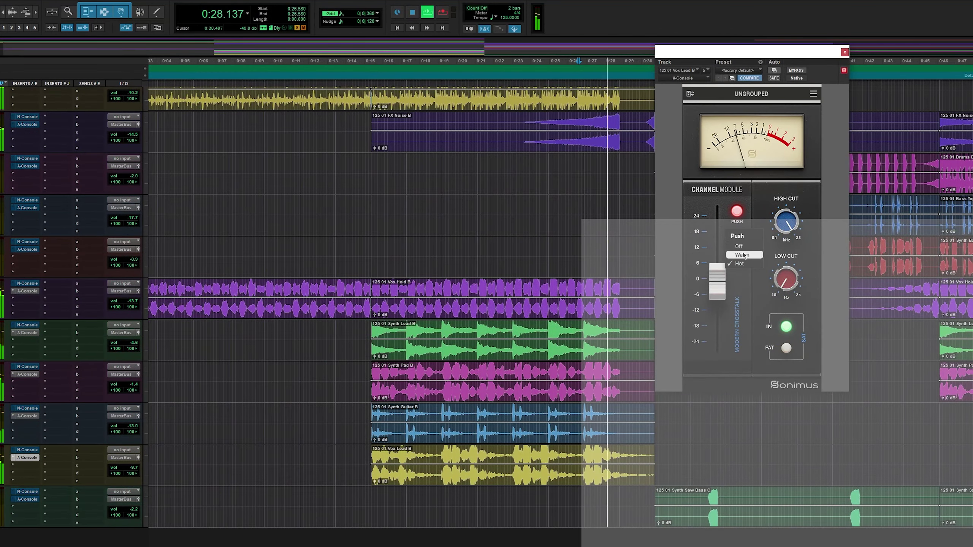
Step: Change the Vox Lead A-Console Push from Warm to Off and enable FAT saturation, restarting playback to compare
click(743, 255)
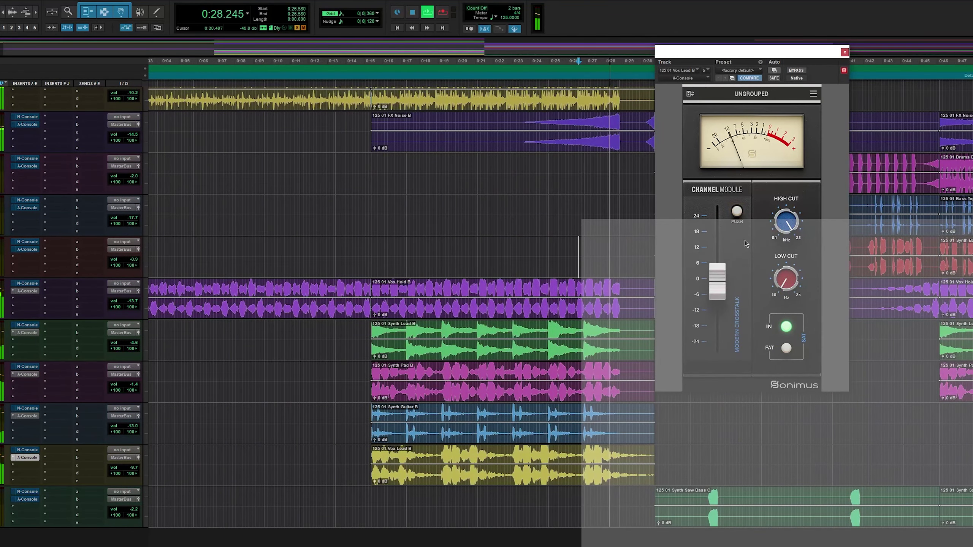
key(space)
key(space)
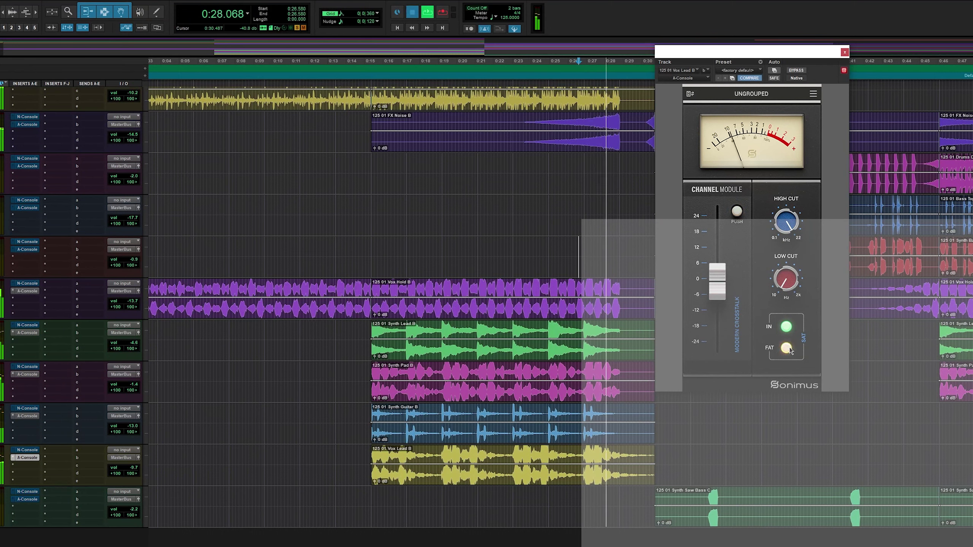
key(space)
key(space)
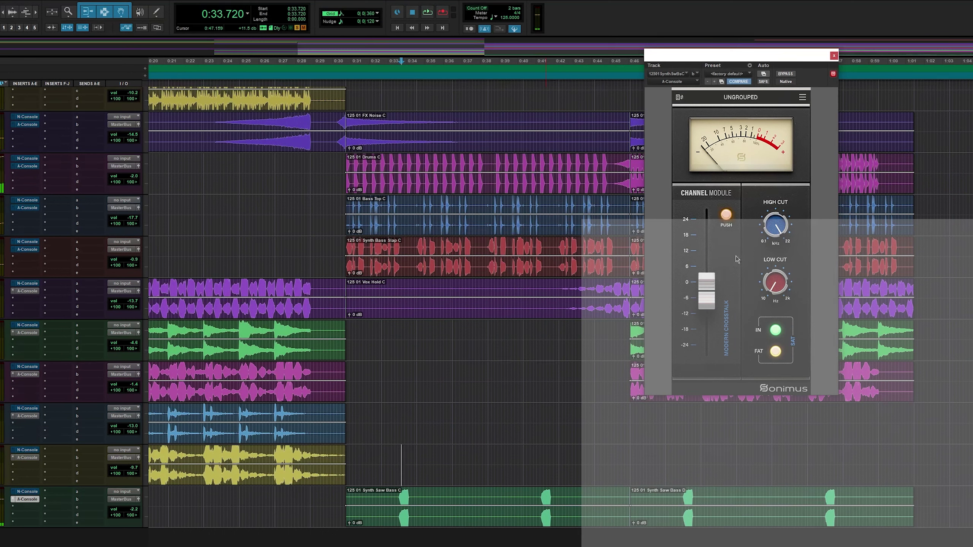
Step: Audition the Synth Saw Bass A-Console with Push on Hot and then Warm, and toggle FAT saturation, restarting playback each time
key(space)
click(731, 260)
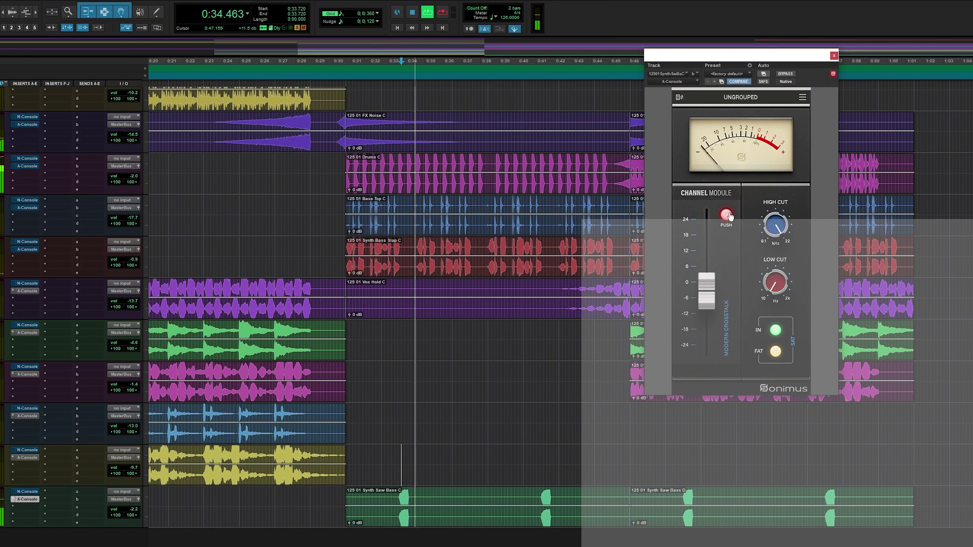
key(space)
click(734, 261)
key(space)
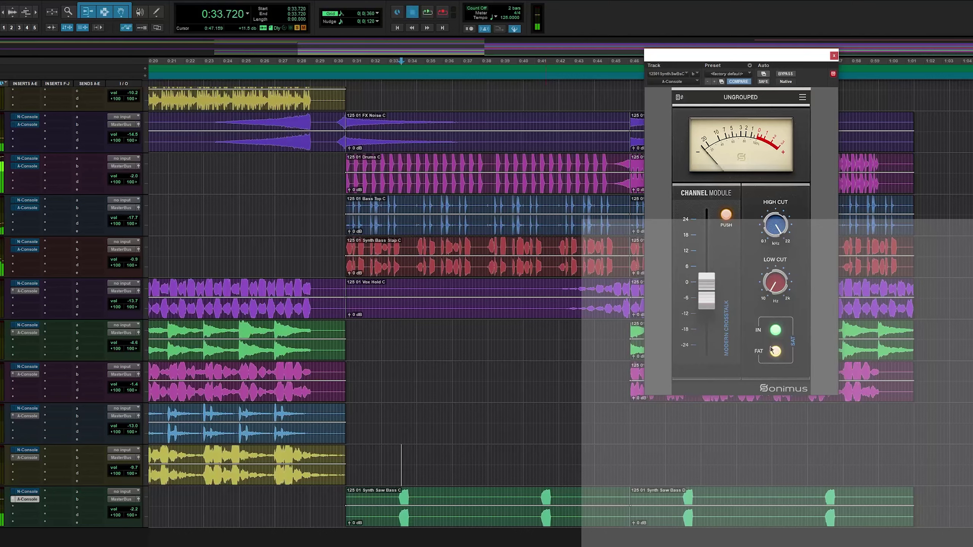
click(775, 352)
key(space)
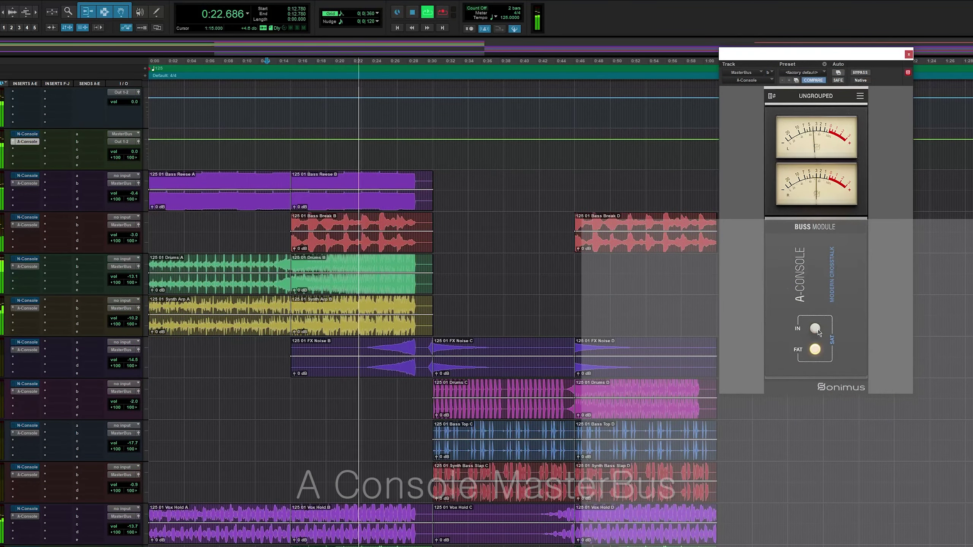
Step: Switch on the MasterBus A-Console's saturation during playback and follow the playhead into the next section
click(815, 328)
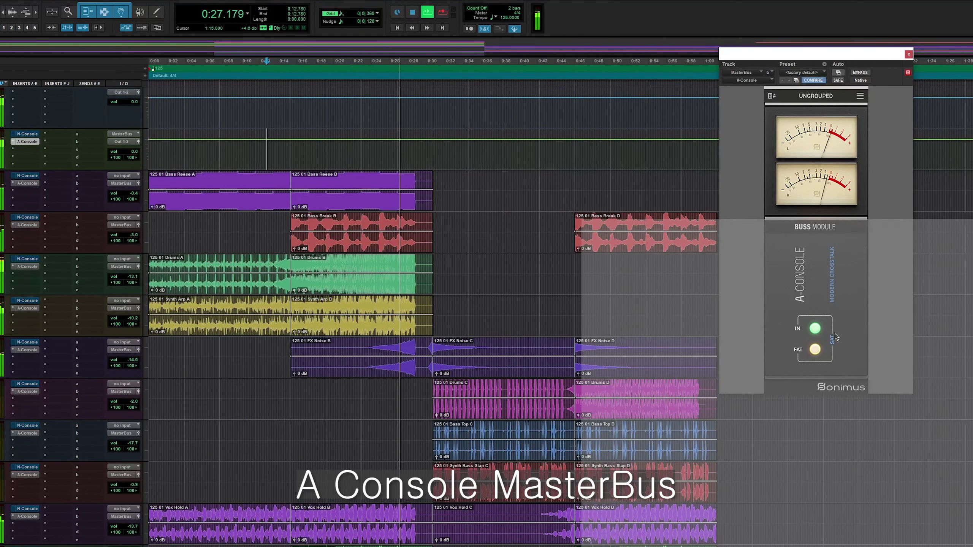
scroll(515, 260, right, 2)
scroll(515, 261, up, 3)
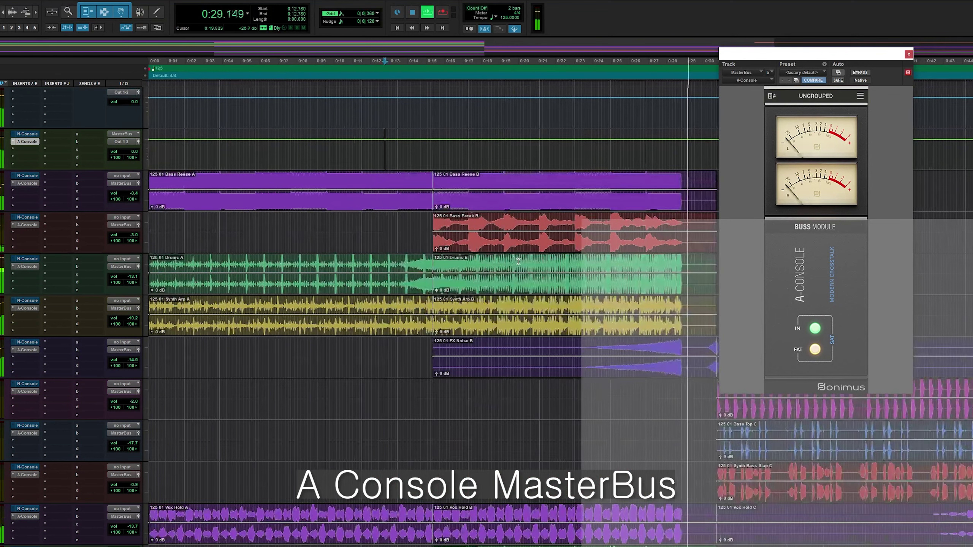
scroll(522, 255, down, 5)
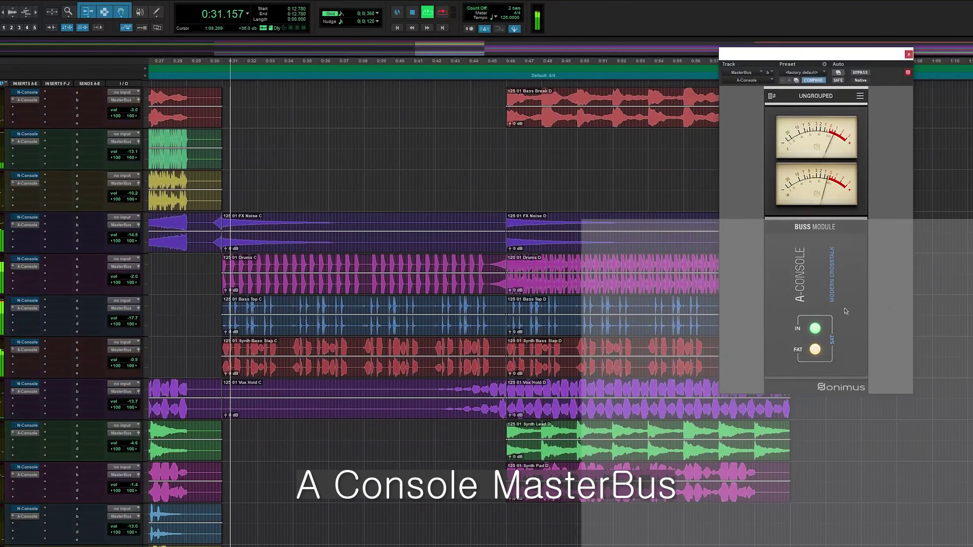
Step: Toggle the MasterBus A-Console's saturation off and on, then its bypass, to compare the mix during playback
click(815, 329)
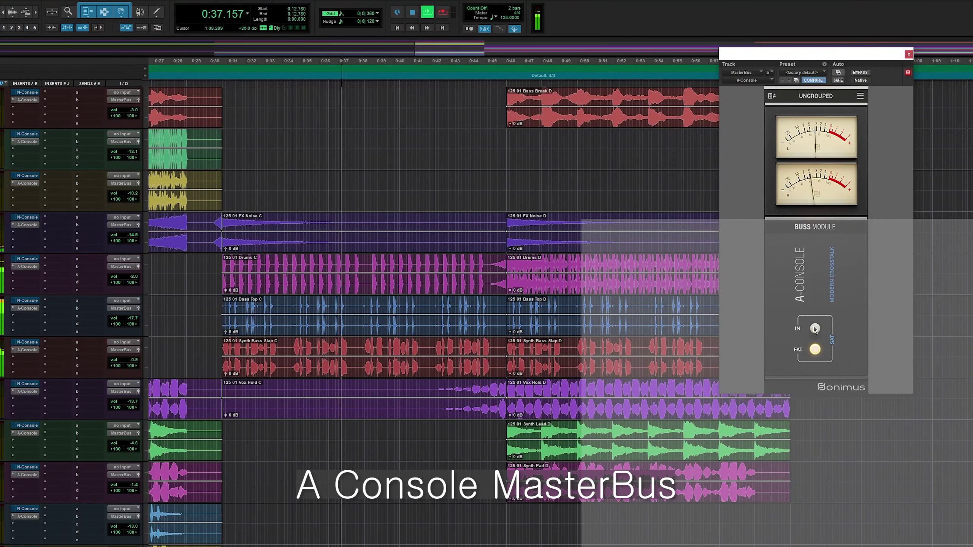
click(815, 329)
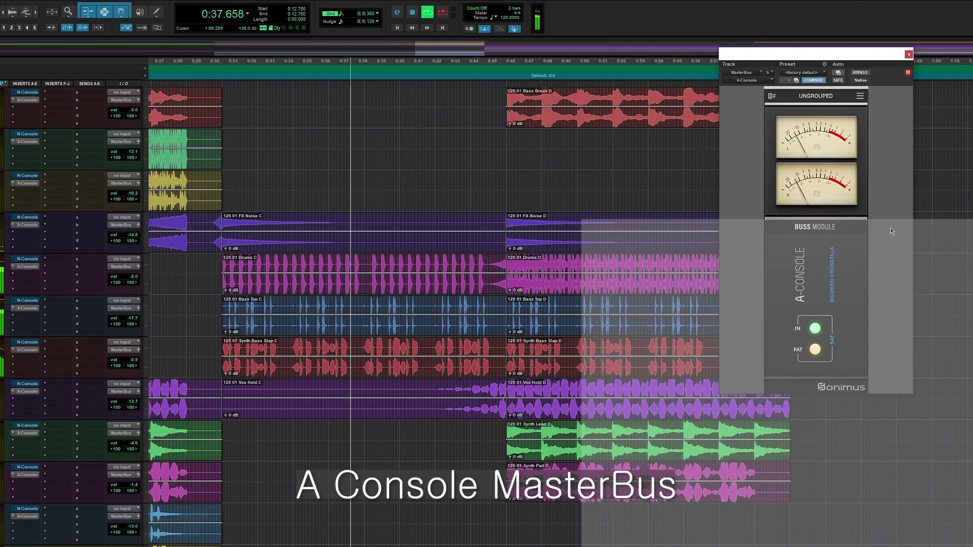
click(859, 72)
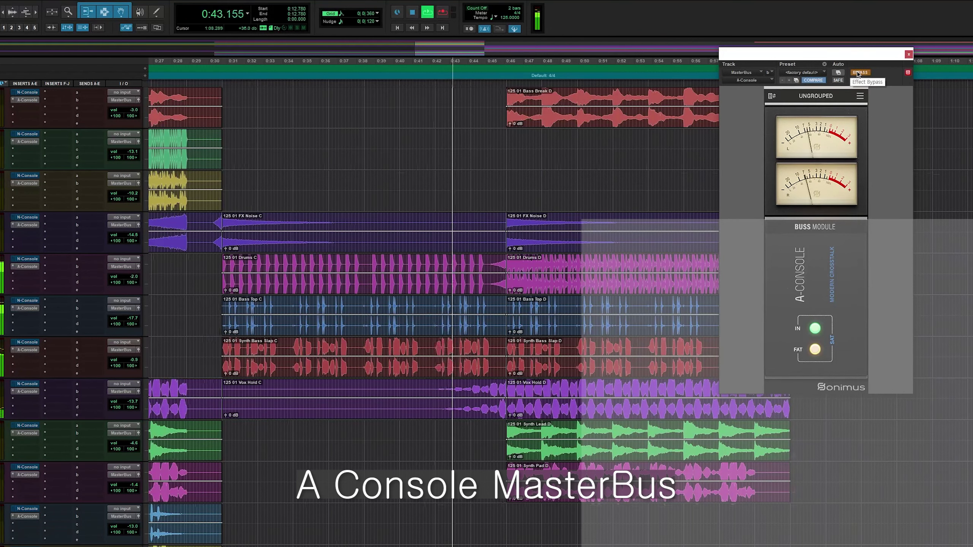
click(858, 73)
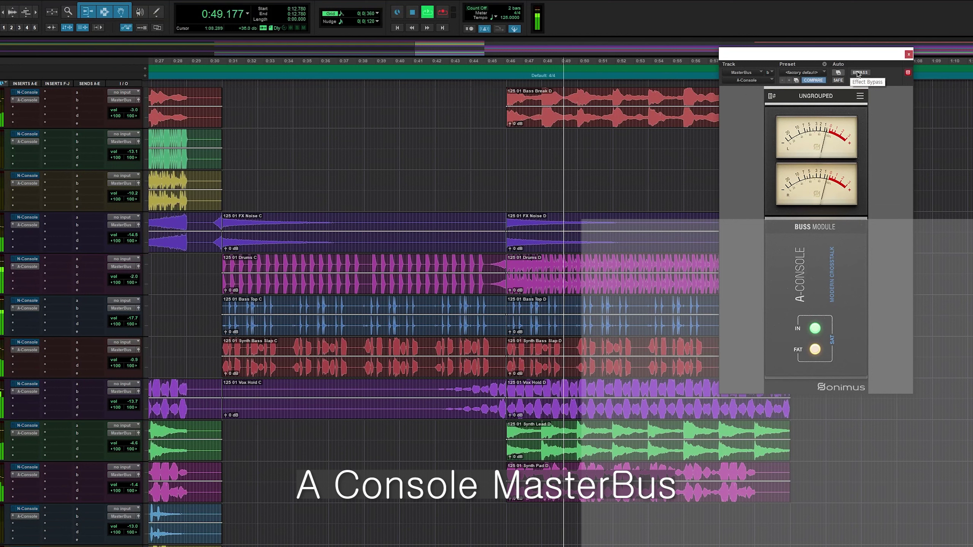
Step: Toggle the MasterBus A-Console's bypass on and off during playback, restarting from the final section to compare the processed and unprocessed mix
click(858, 73)
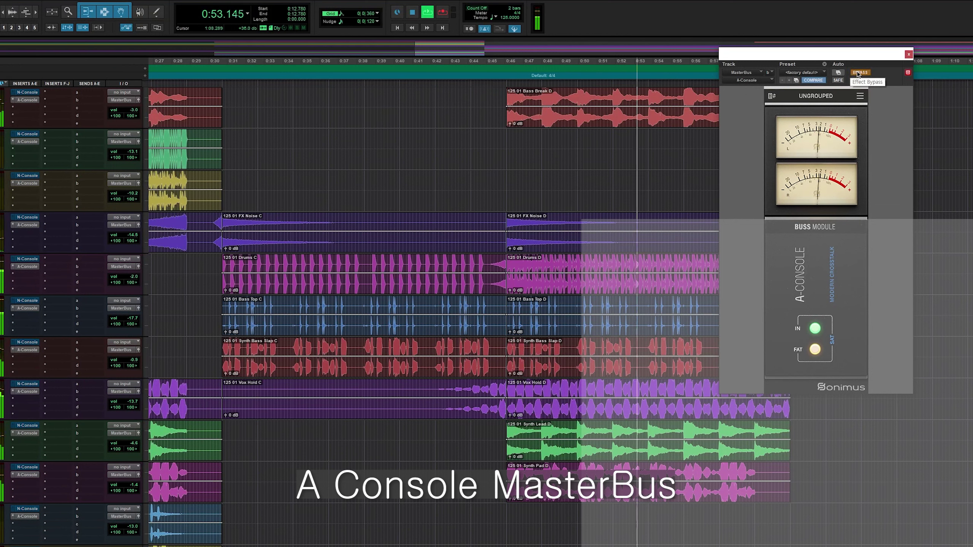
click(859, 73)
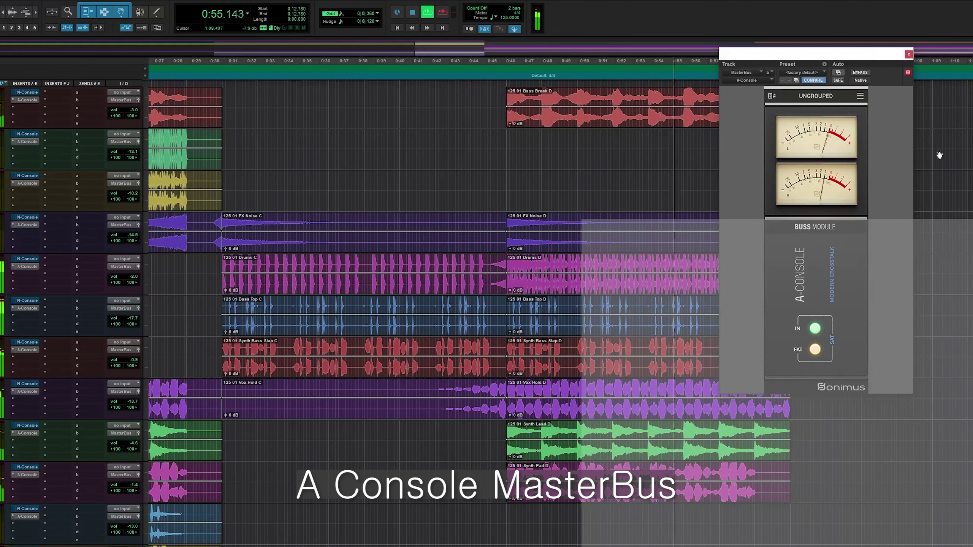
click(860, 73)
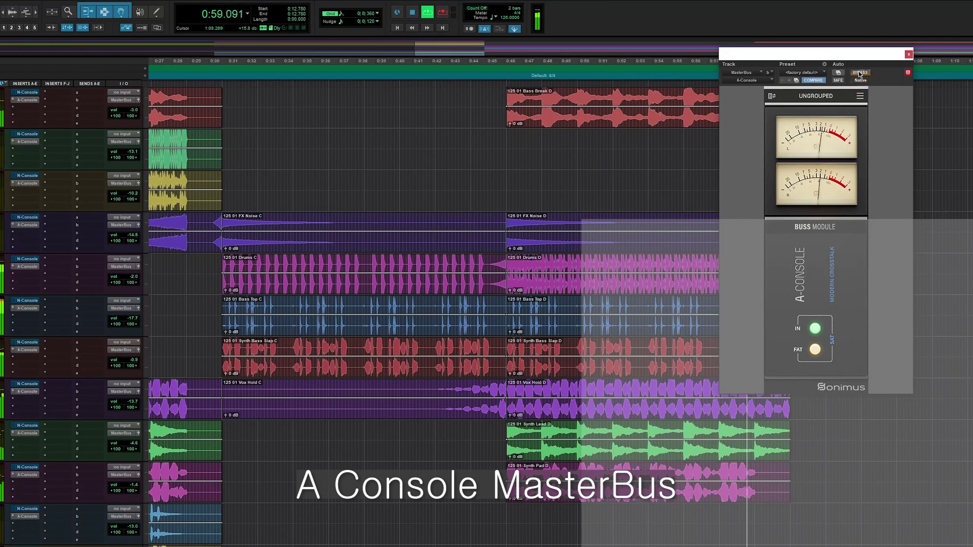
click(547, 184)
key(space)
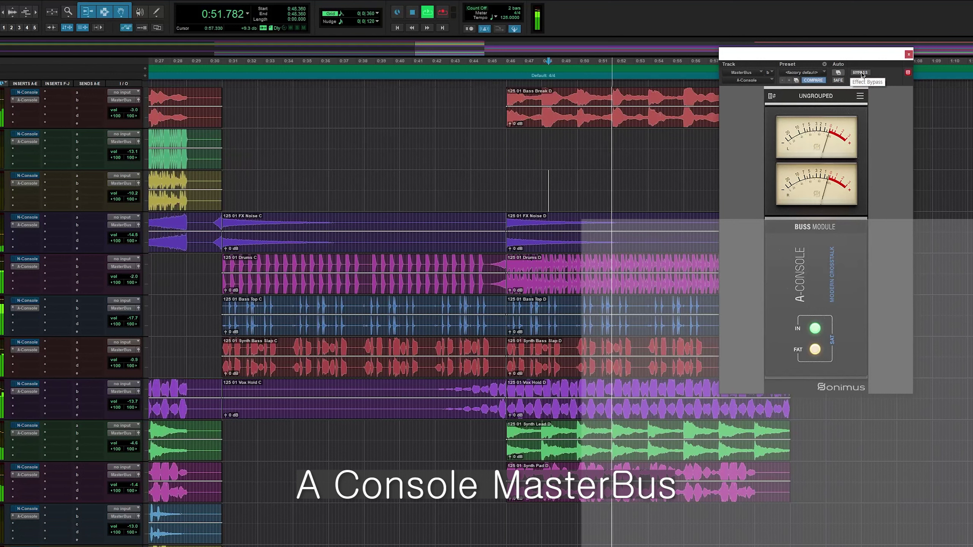
click(860, 73)
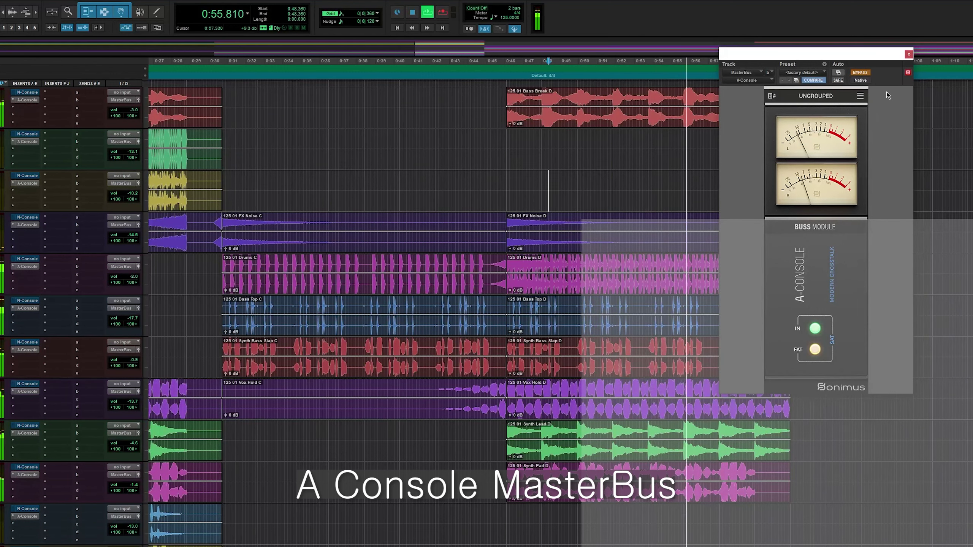
click(860, 72)
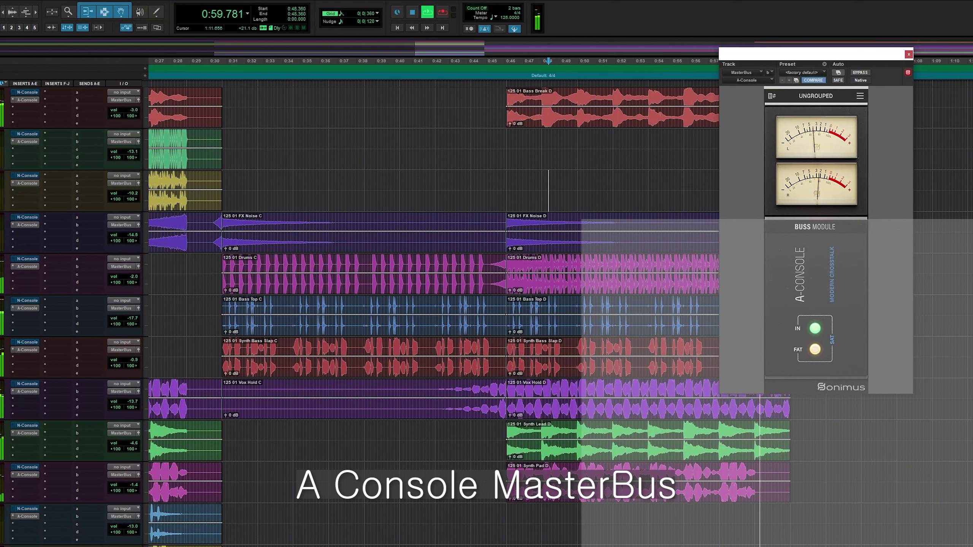
click(501, 107)
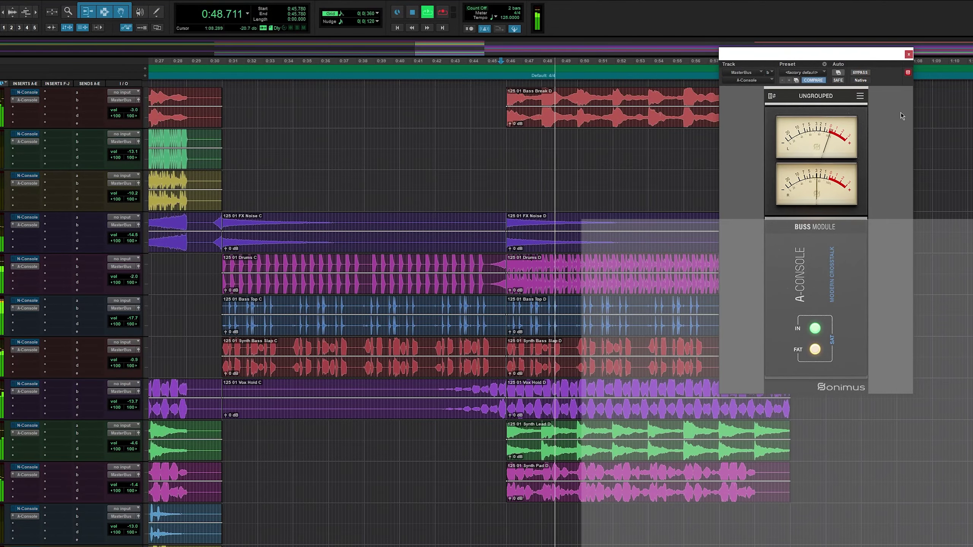
Step: Set the MasterBus A-Console's oversampling to X4 - 176.4 KHz and back to X2 - 88.2 KHz during playback
click(861, 95)
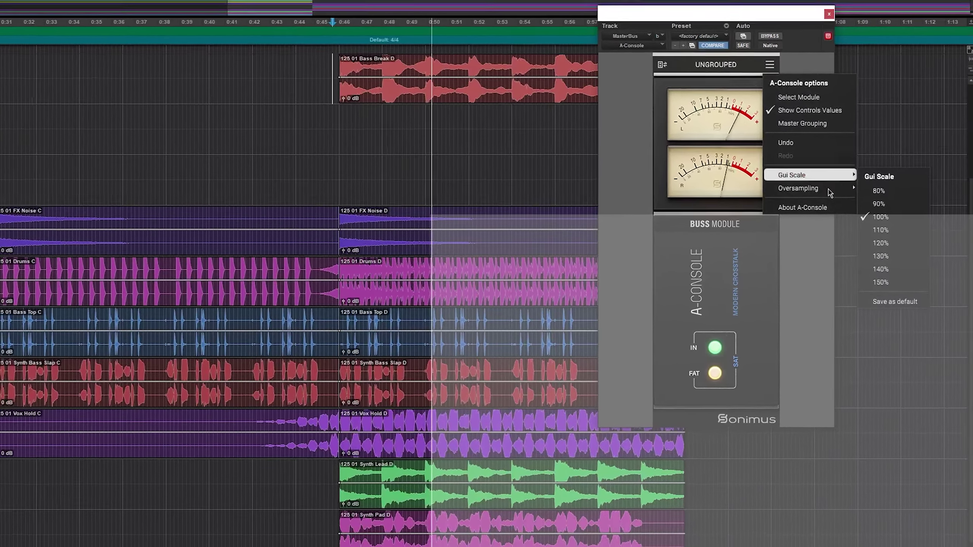
mouse_move(884, 197)
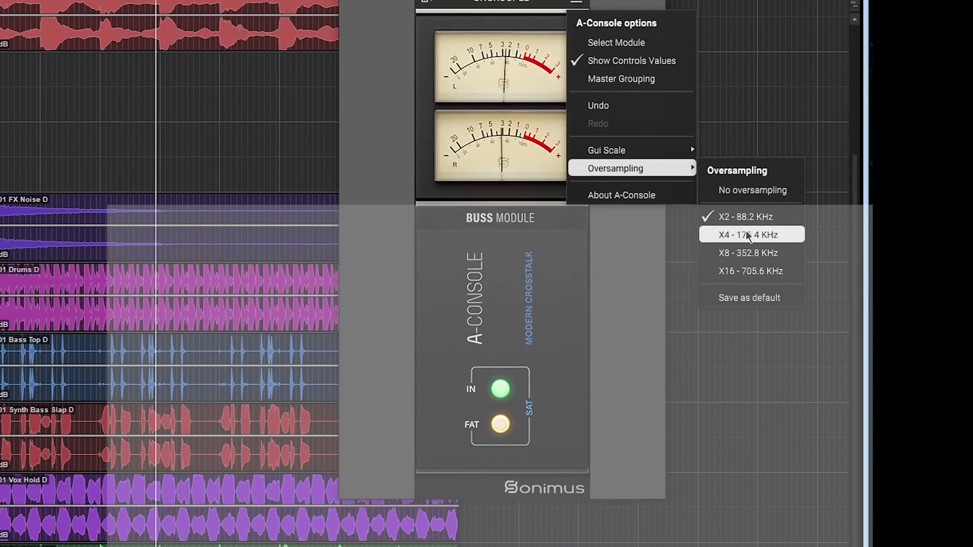
click(795, 235)
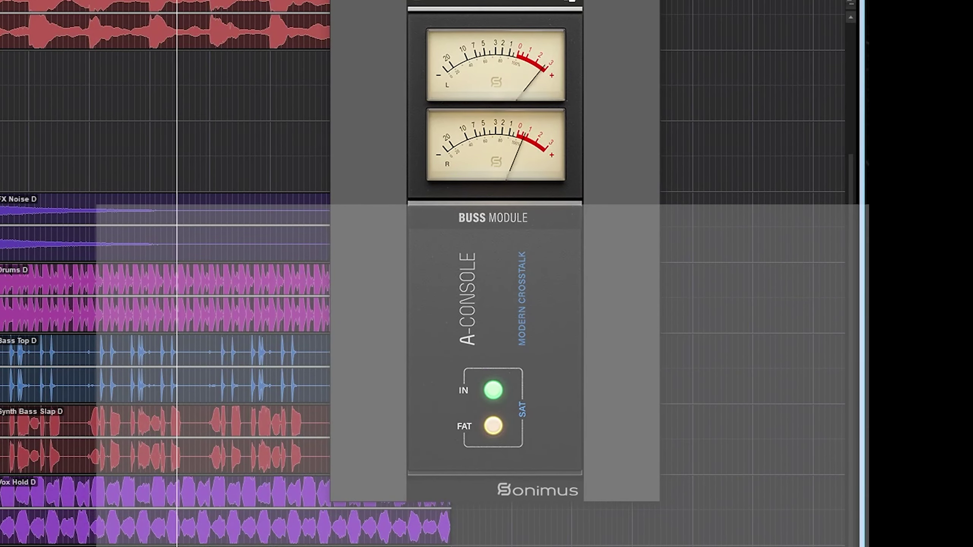
click(641, 19)
mouse_move(625, 168)
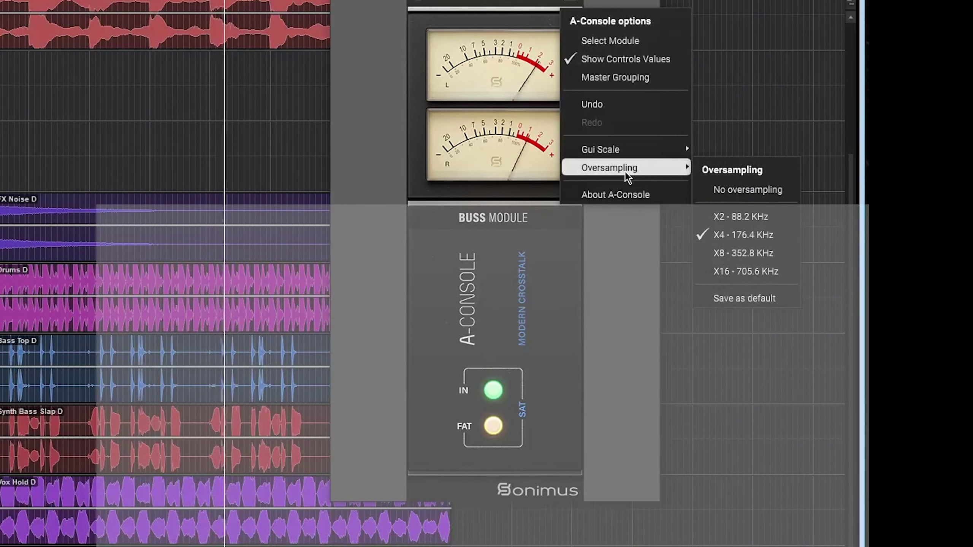
click(753, 219)
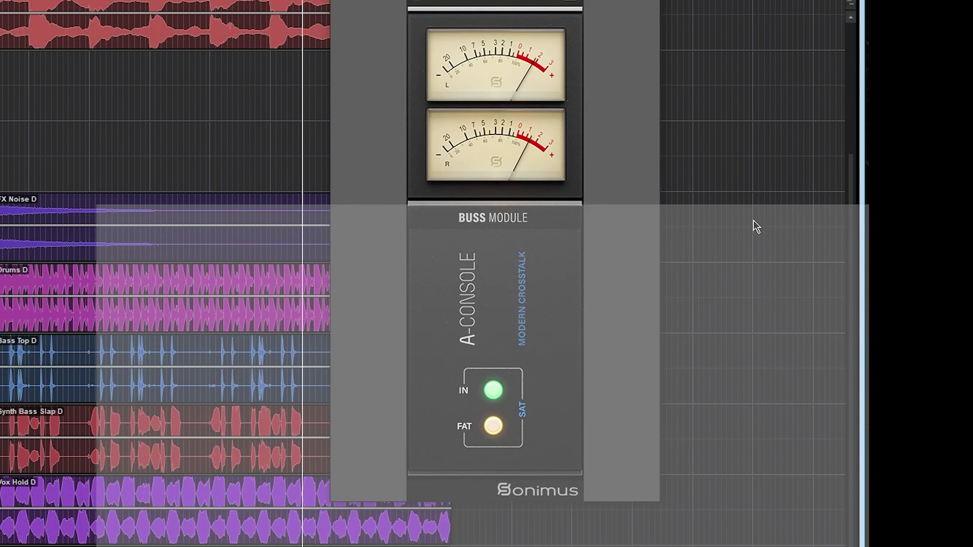
Step: Try X8 - 352.8 KHz oversampling on the MasterBus A-Console, and return it to X4 - 176.4 KHz
click(563, 2)
mouse_move(640, 169)
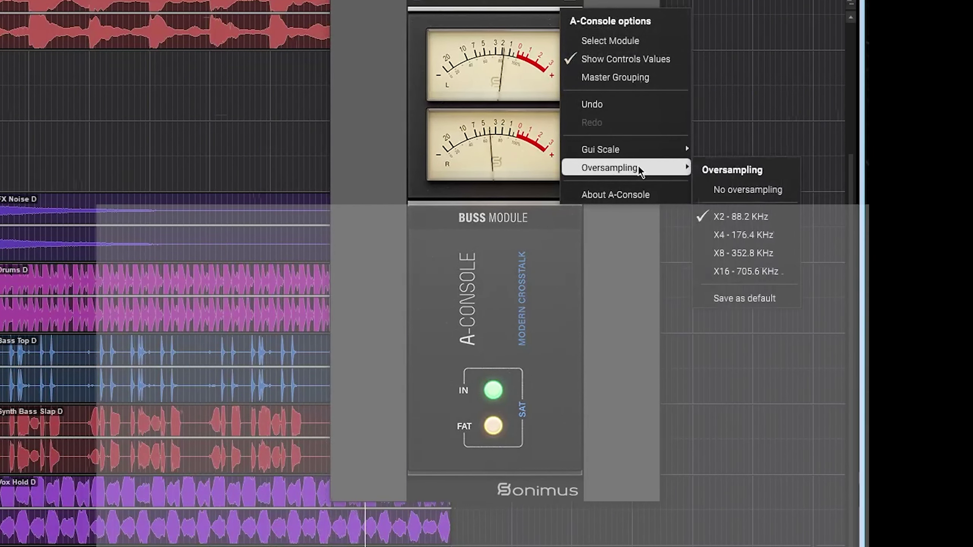
click(769, 253)
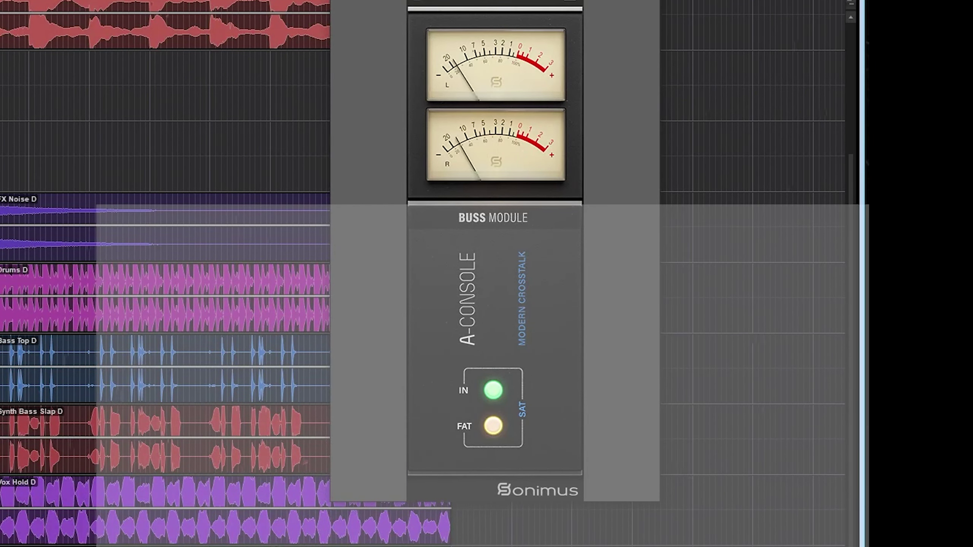
click(572, 2)
mouse_move(653, 169)
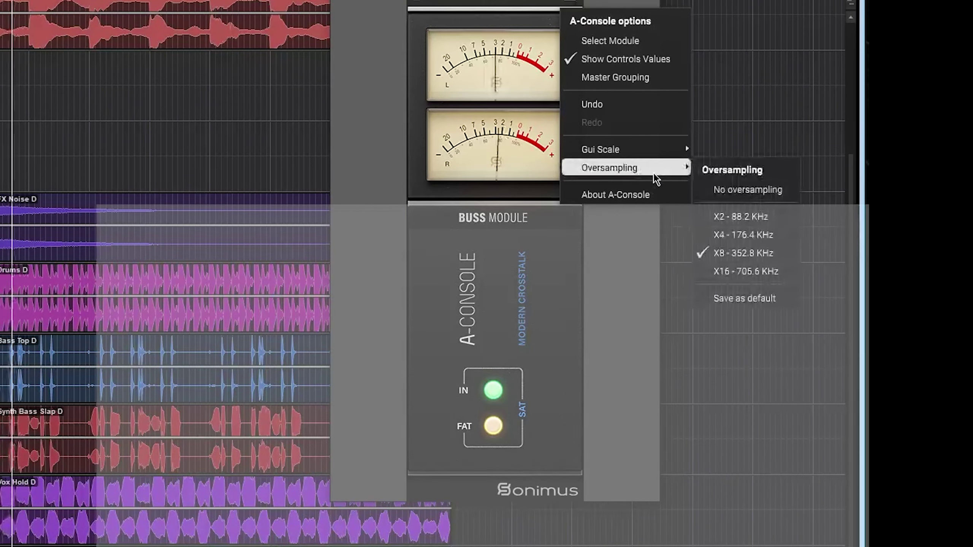
click(774, 241)
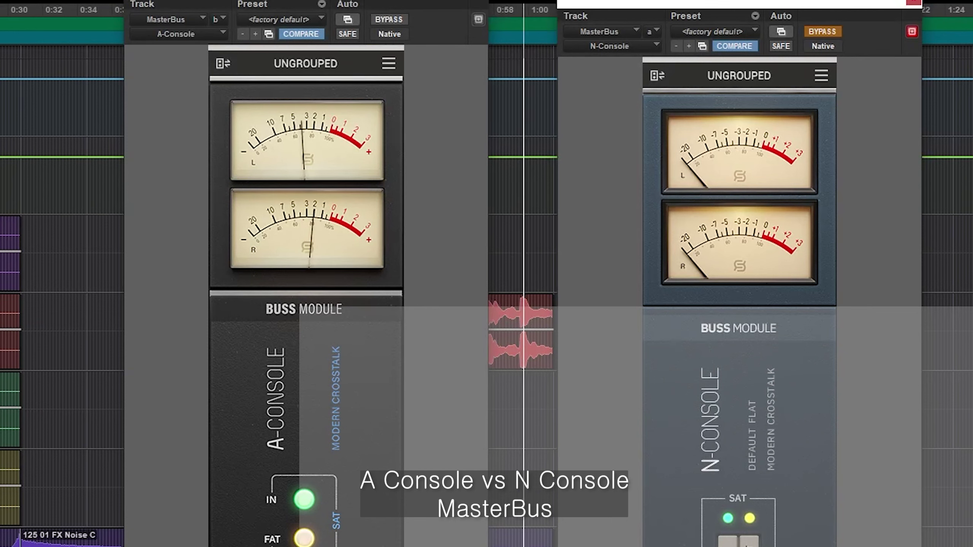
Step: Audition the MasterBus with N-Console active instead of A-Console, and set the N-Console's oversampling to X4 - 176.4 KHz
key(space)
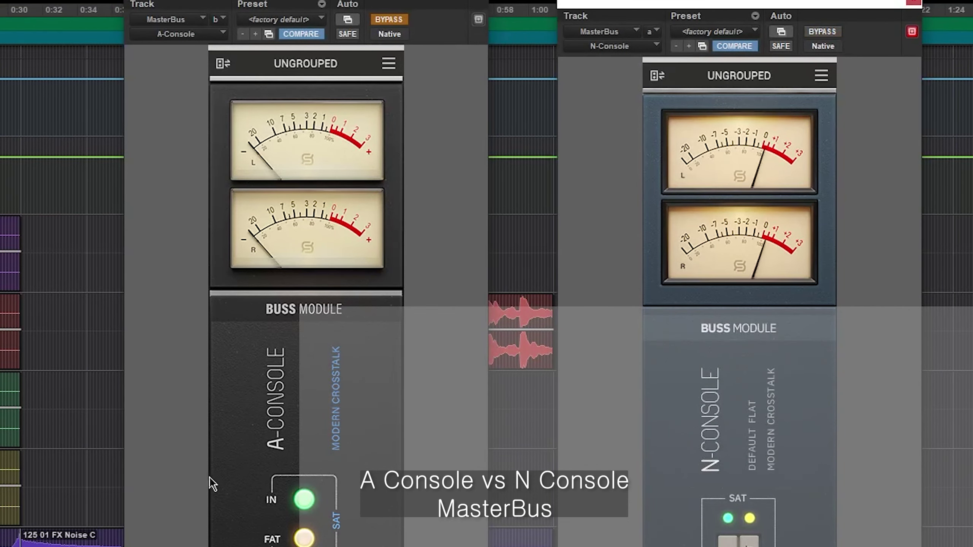
click(827, 85)
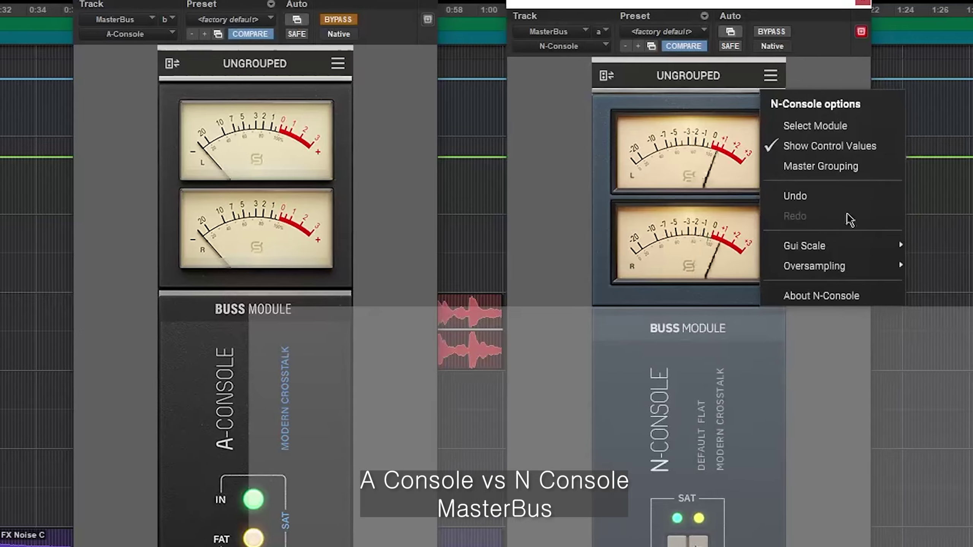
mouse_move(908, 265)
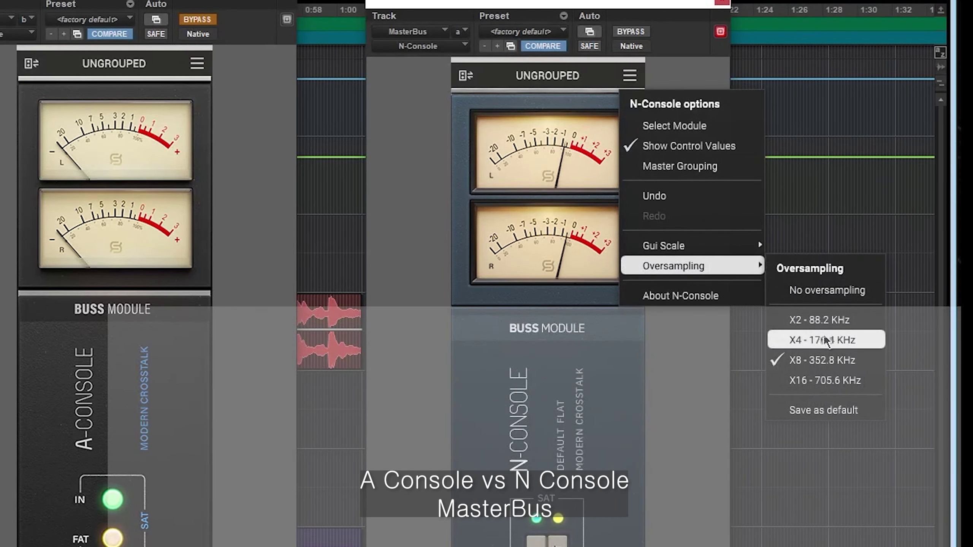
click(821, 339)
Step: Change the MasterBus N-Console's oversampling to X2 - 88.2 KHz and finally to No oversampling during playback
click(629, 77)
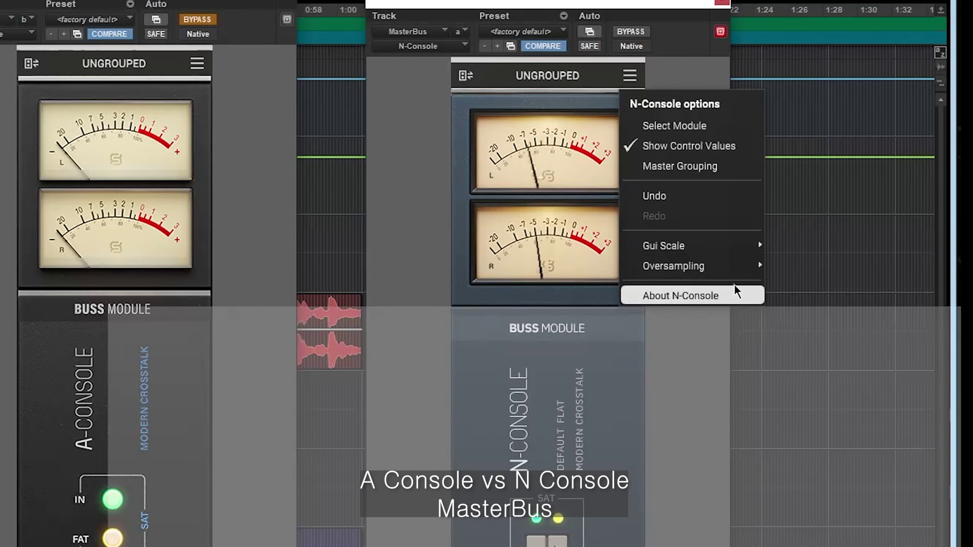
mouse_move(747, 266)
click(820, 320)
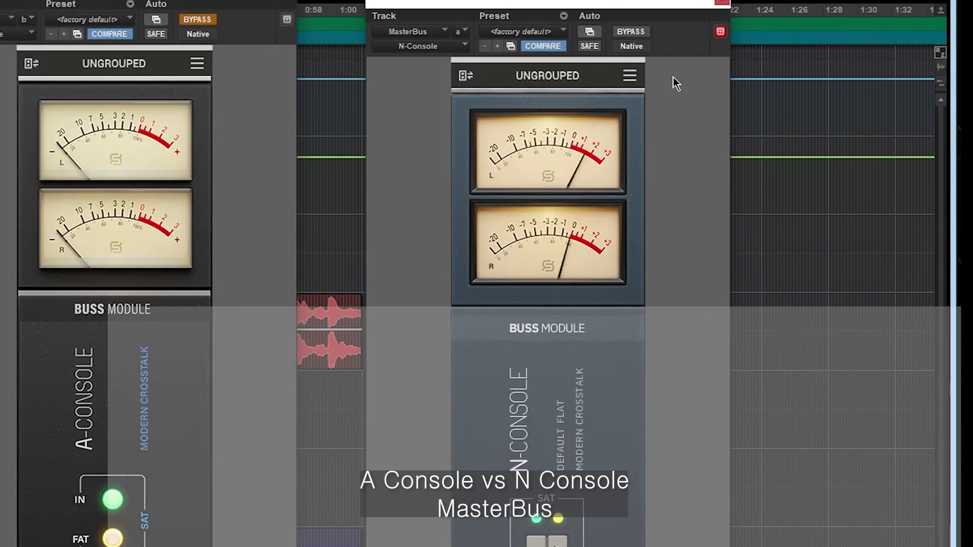
click(629, 76)
mouse_move(706, 269)
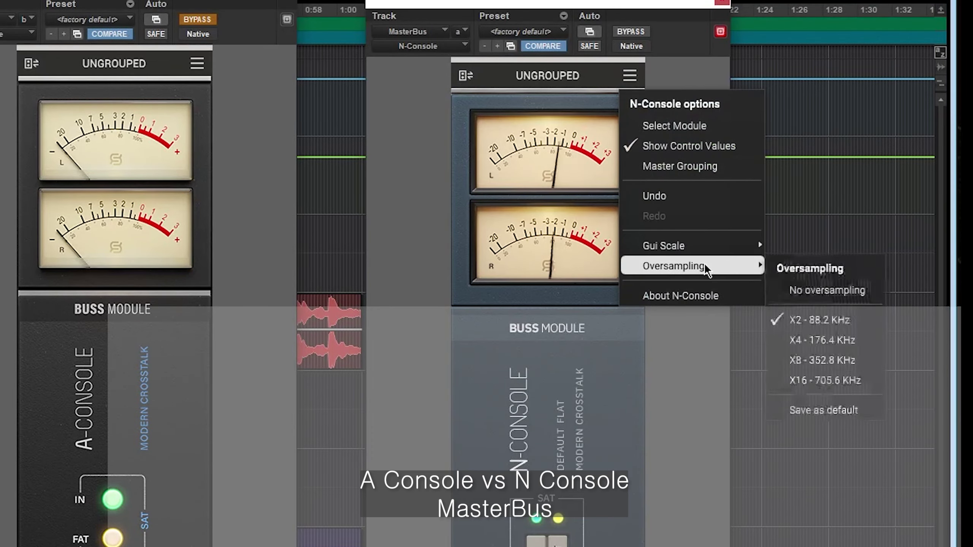
click(839, 291)
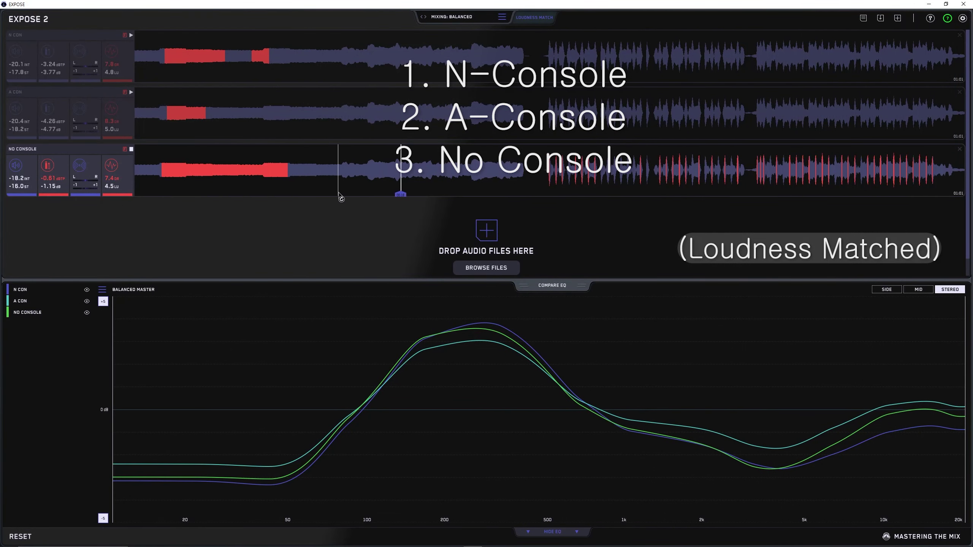
Step: In EXPOSE 2, alternate playback between the A CON, N CON and NO CONSOLE files around the same passage to compare the loudness-matched mixes
click(345, 129)
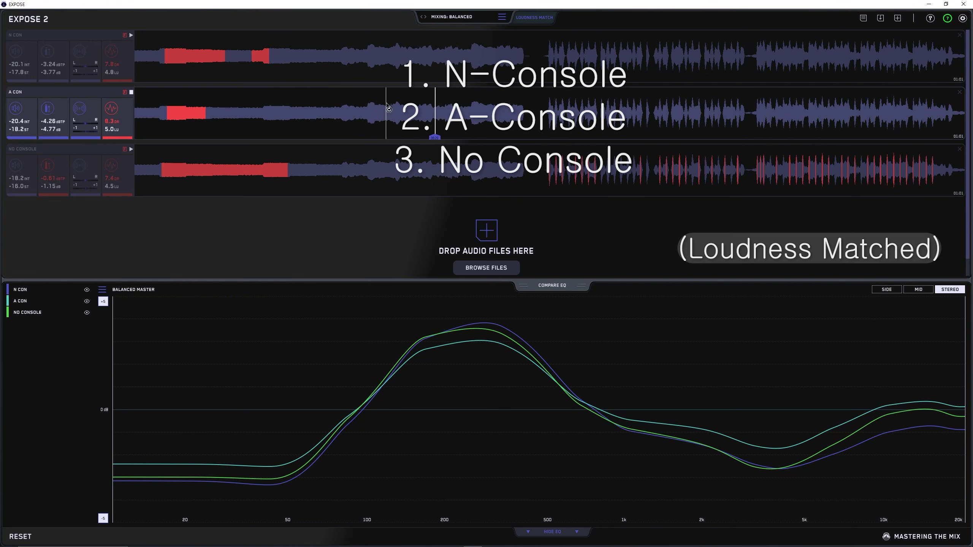
click(362, 60)
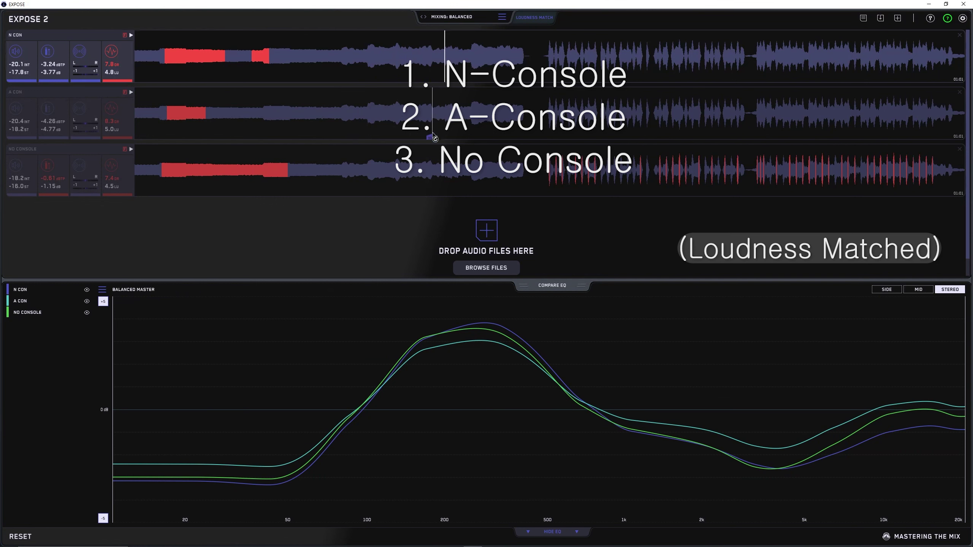
click(446, 173)
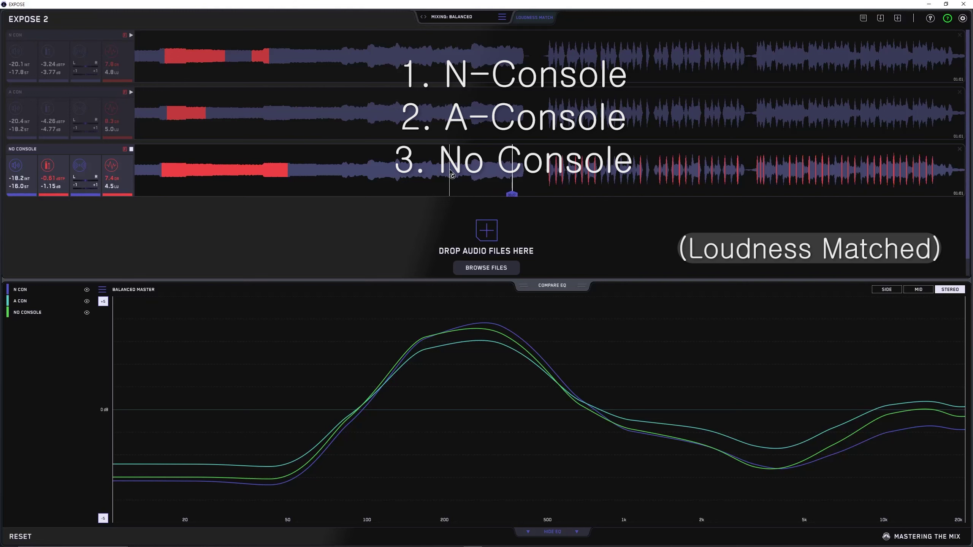
click(450, 126)
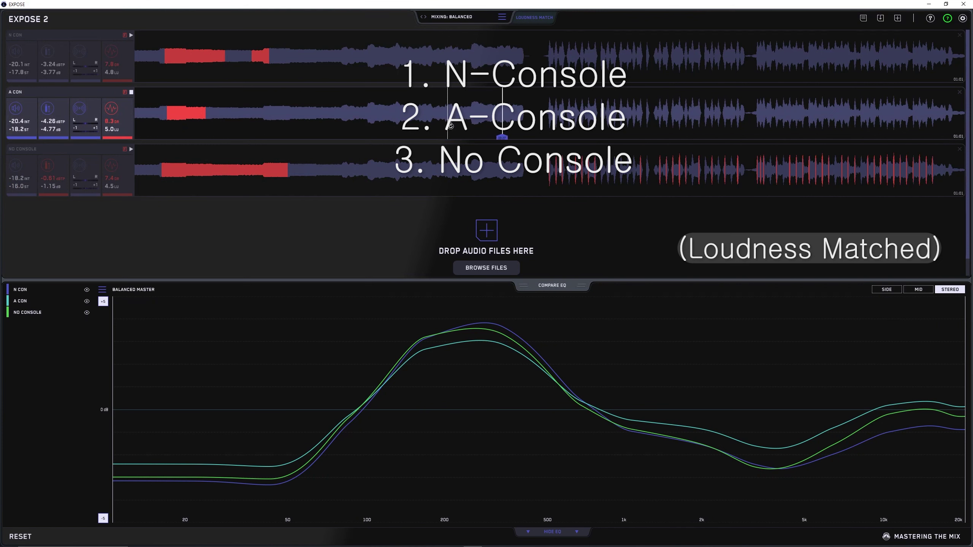
click(460, 65)
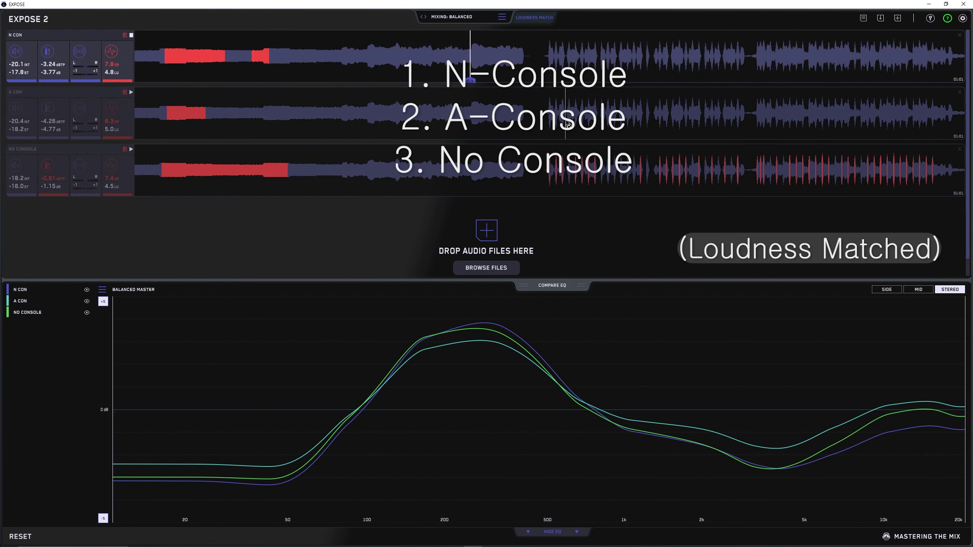